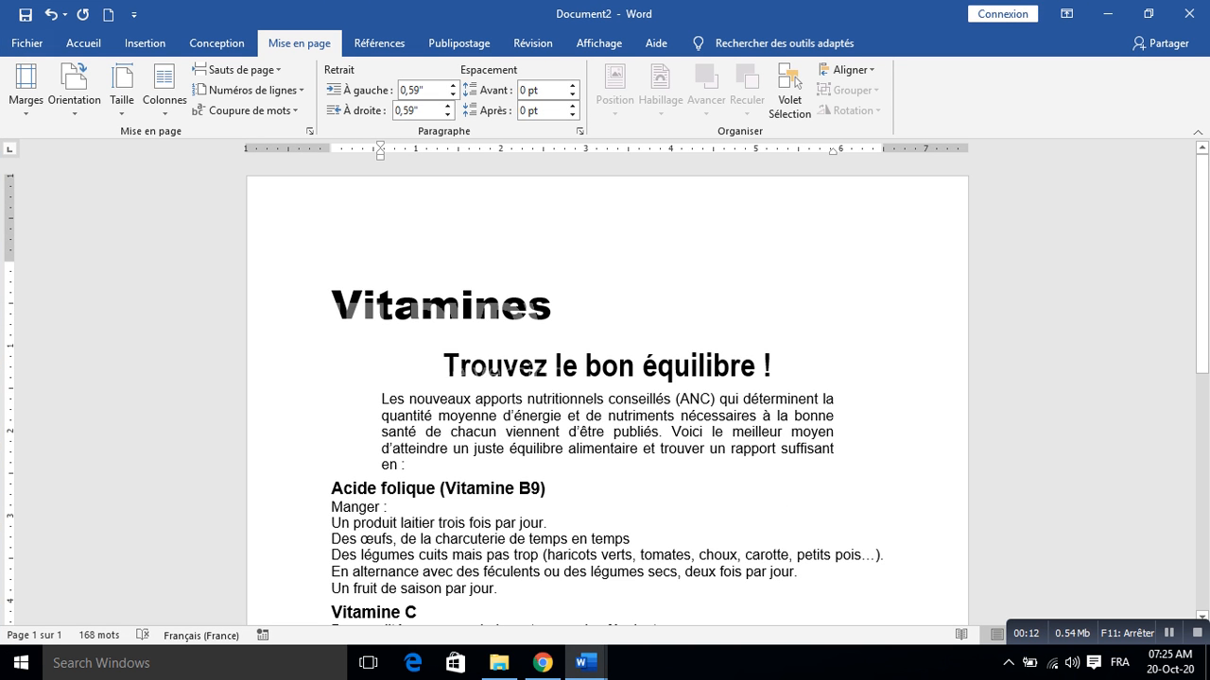
Read the subtitle-numbering instruction in TP_N_1_word..docx, and return to Document2
{"action": "mouse_move", "coordinate": [586, 663]}
{"action": "left_click", "coordinate": [680, 578]}
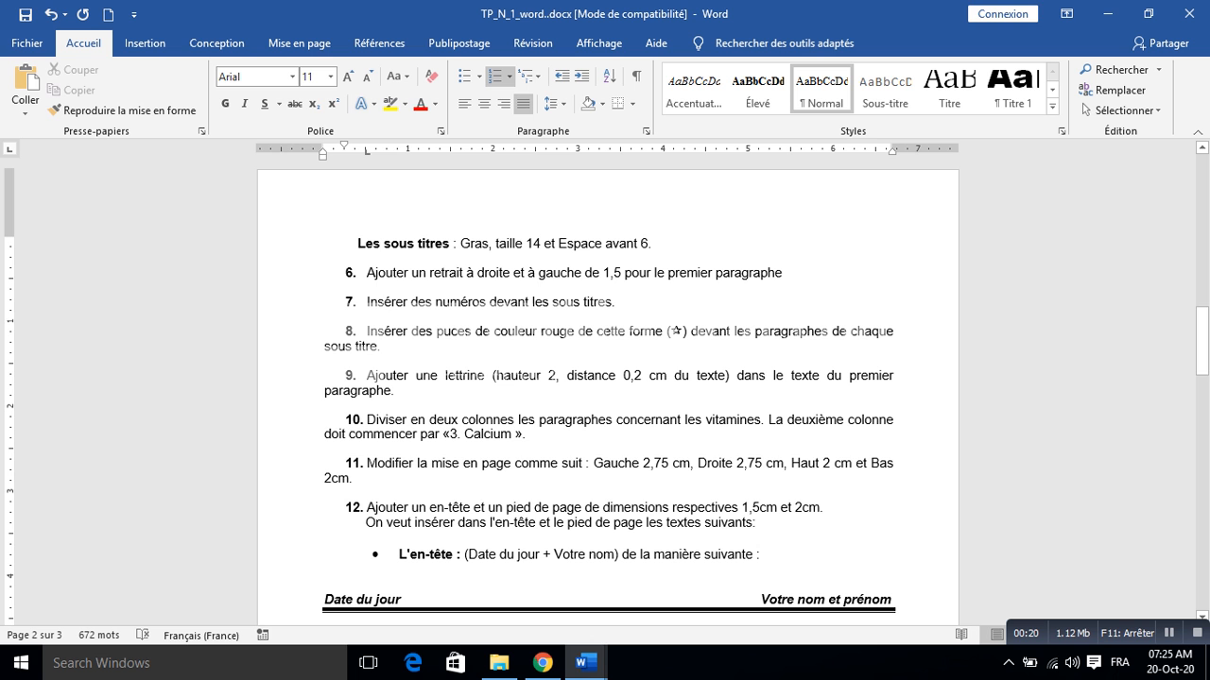
{"action": "mouse_move", "coordinate": [586, 662]}
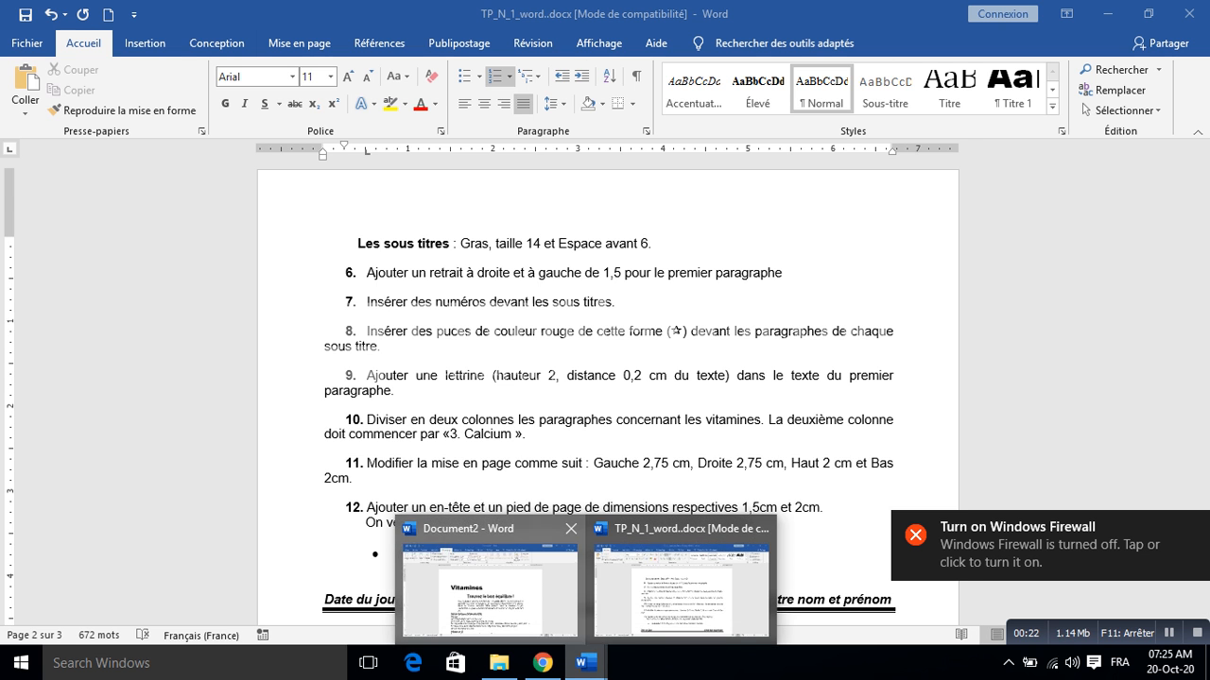
{"action": "left_click", "coordinate": [491, 579]}
Add automatic numbering to the subheadings "Acide folique (Vitamine B9)" and "Vitamine C"
{"action": "left_click", "coordinate": [331, 489]}
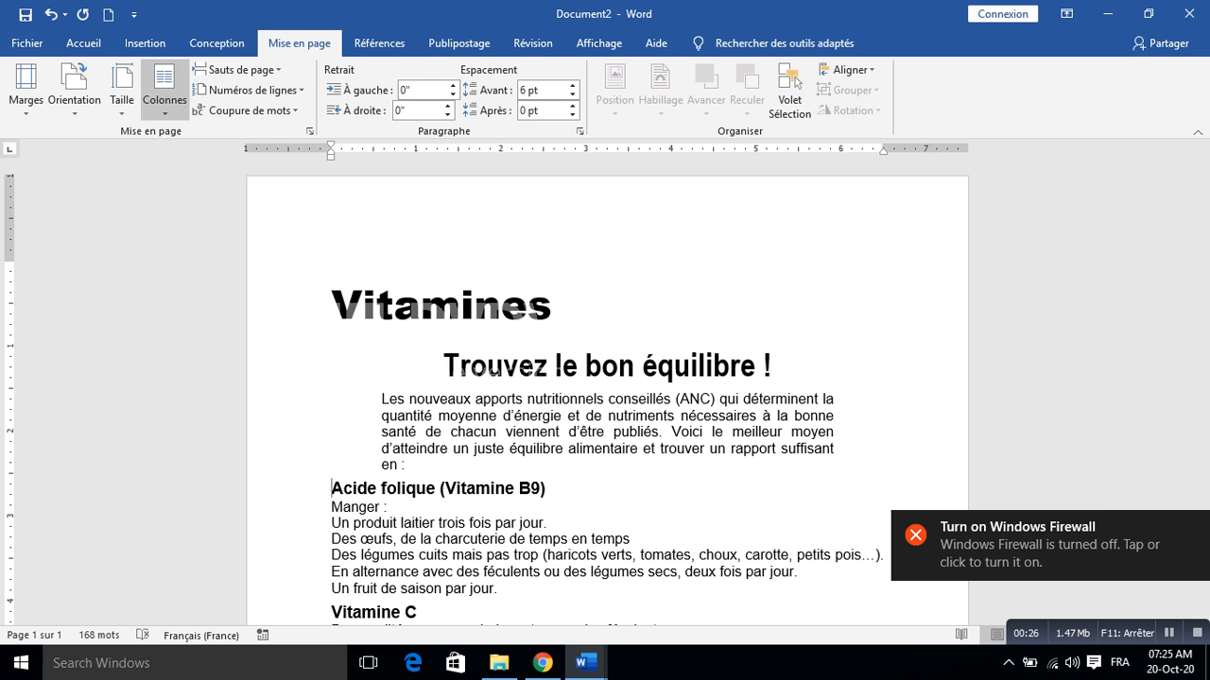
{"action": "left_click", "coordinate": [83, 42]}
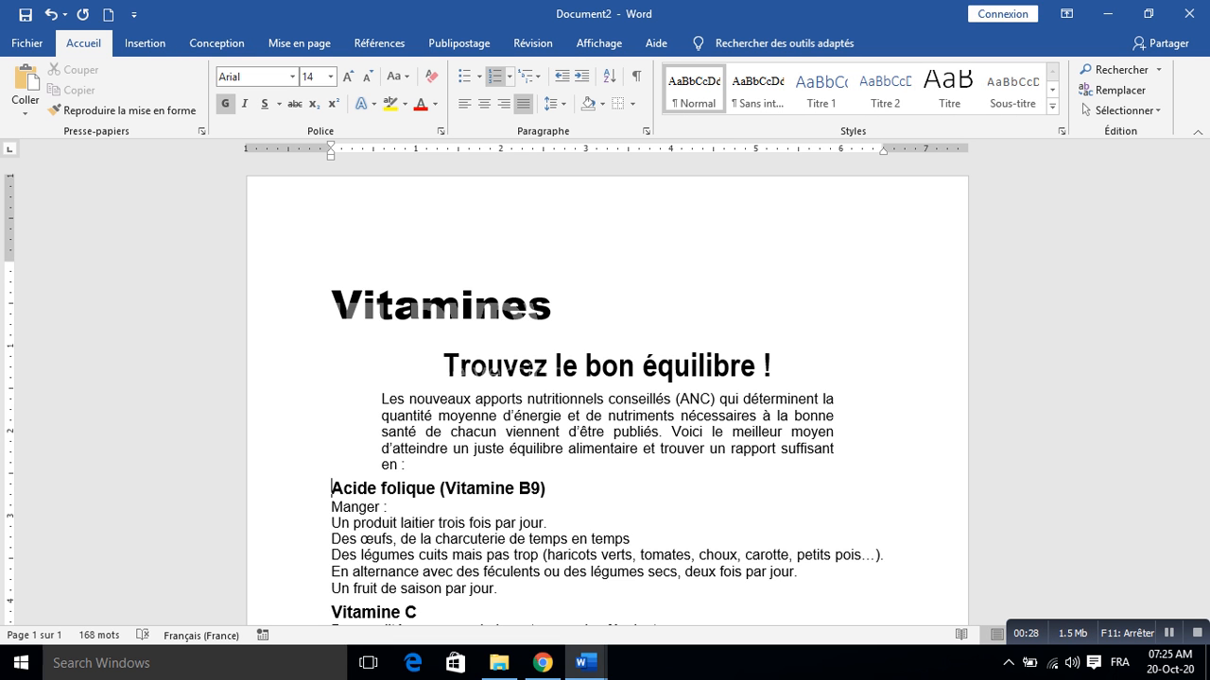
{"action": "left_click", "coordinate": [494, 76]}
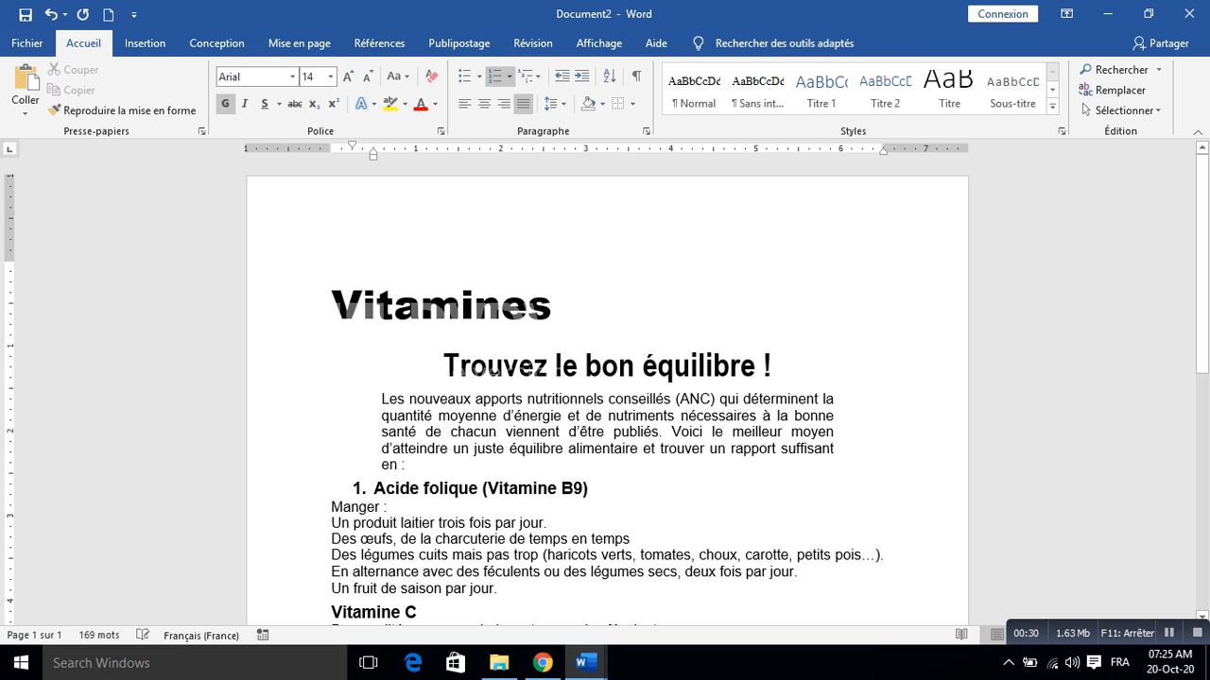
{"action": "left_click", "coordinate": [332, 612]}
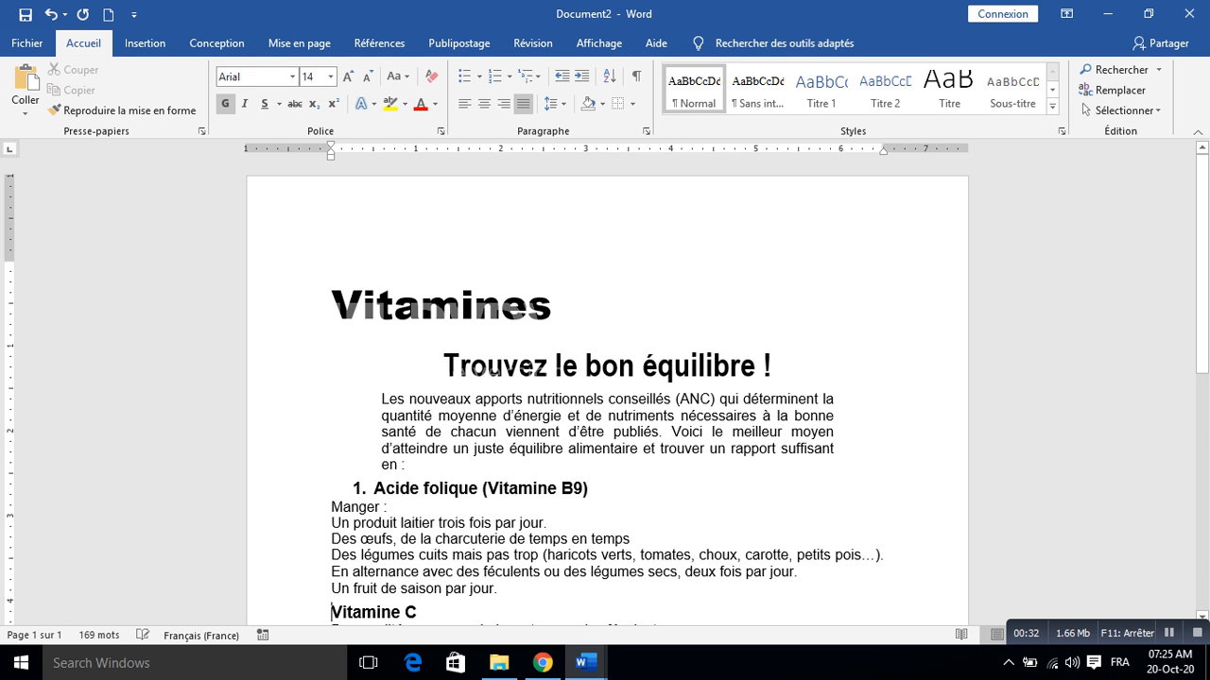
{"action": "left_click", "coordinate": [493, 75]}
Continue the automatic numbering on the subheadings "Calcium", "Fer" and "Iode"
{"action": "key", "text": "Down"}
{"action": "key", "text": "Down"}
{"action": "key", "text": "Down"}
{"action": "key", "text": "Down"}
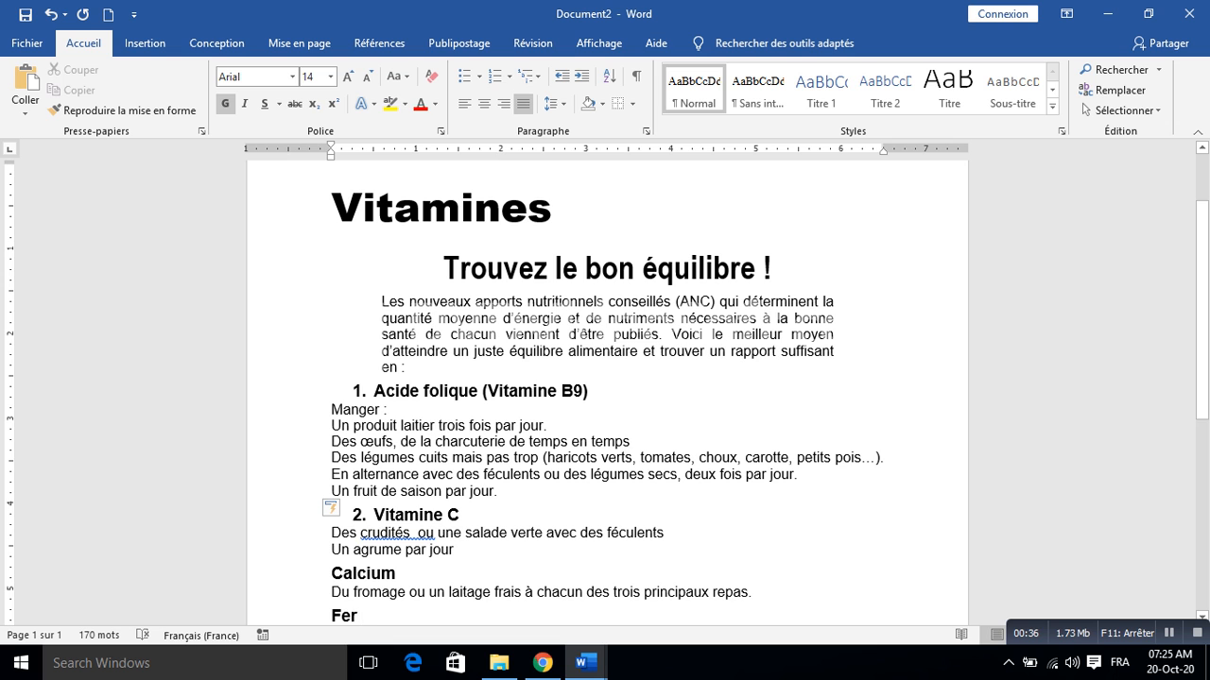
{"action": "left_click", "coordinate": [493, 76]}
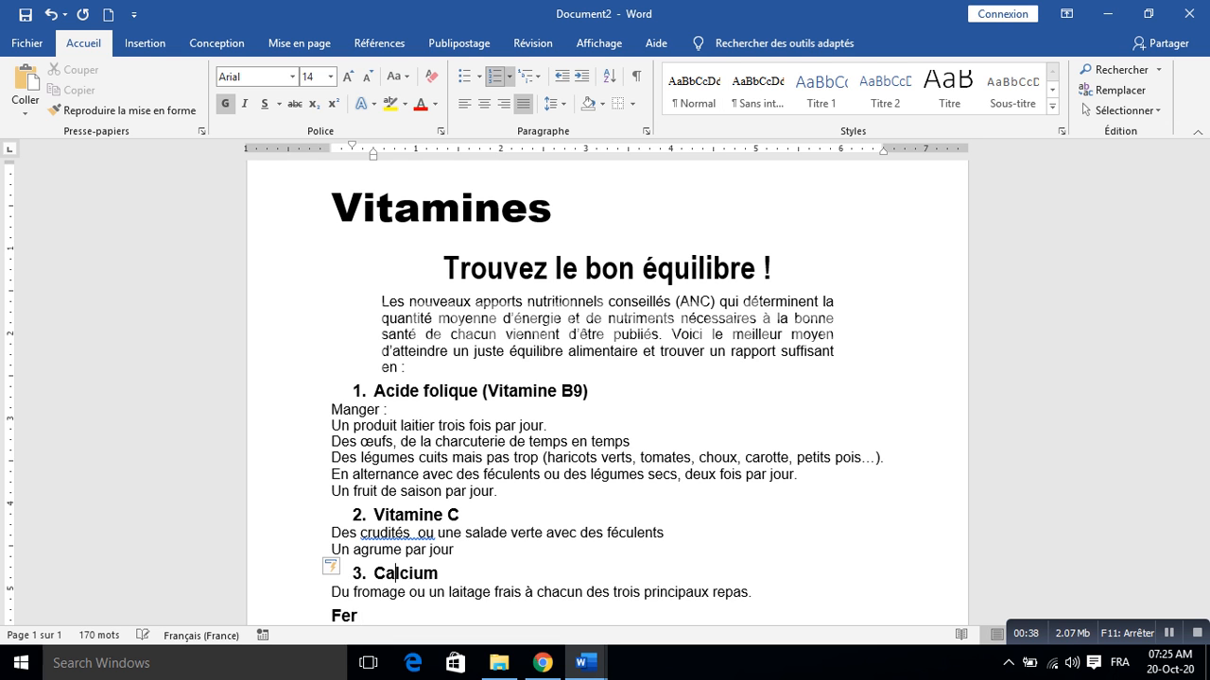
{"action": "key", "text": "Down"}
{"action": "key", "text": "Down"}
{"action": "left_click", "coordinate": [493, 76]}
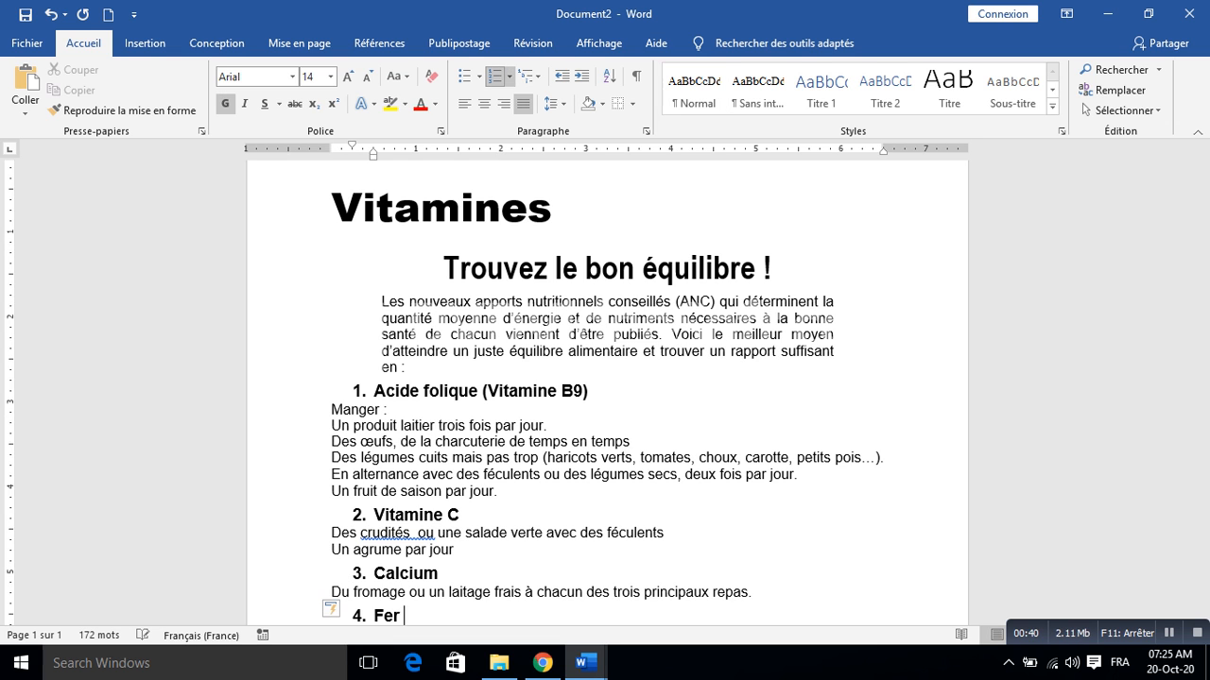
{"action": "key", "text": "Down"}
{"action": "key", "text": "Down"}
{"action": "key", "text": "Down"}
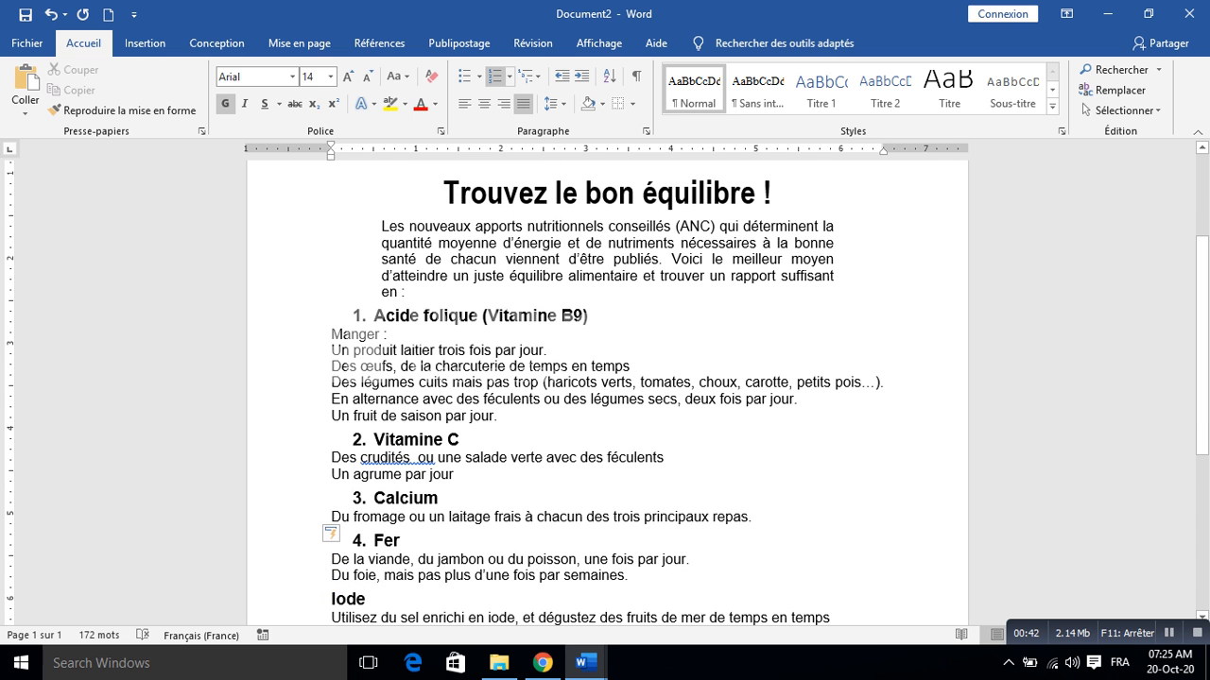
{"action": "left_click", "coordinate": [493, 76]}
{"action": "left_click_drag", "start_coordinate": [332, 334], "coordinate": [442, 416]}
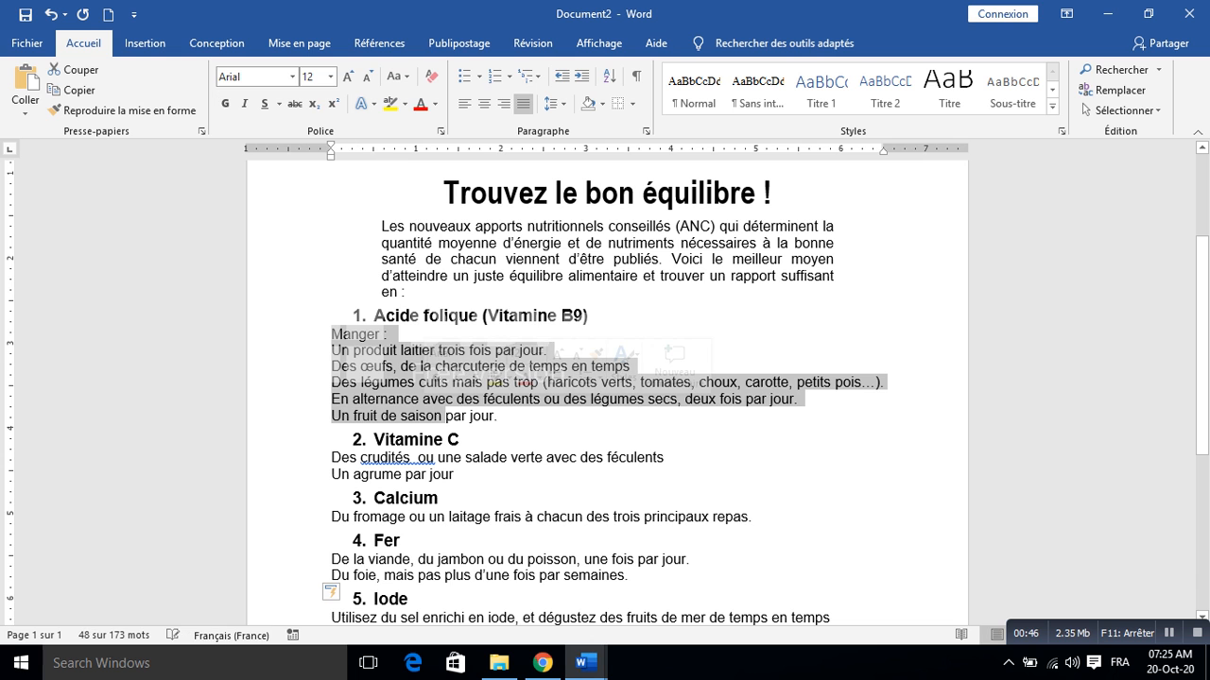
{"action": "left_click", "coordinate": [376, 317]}
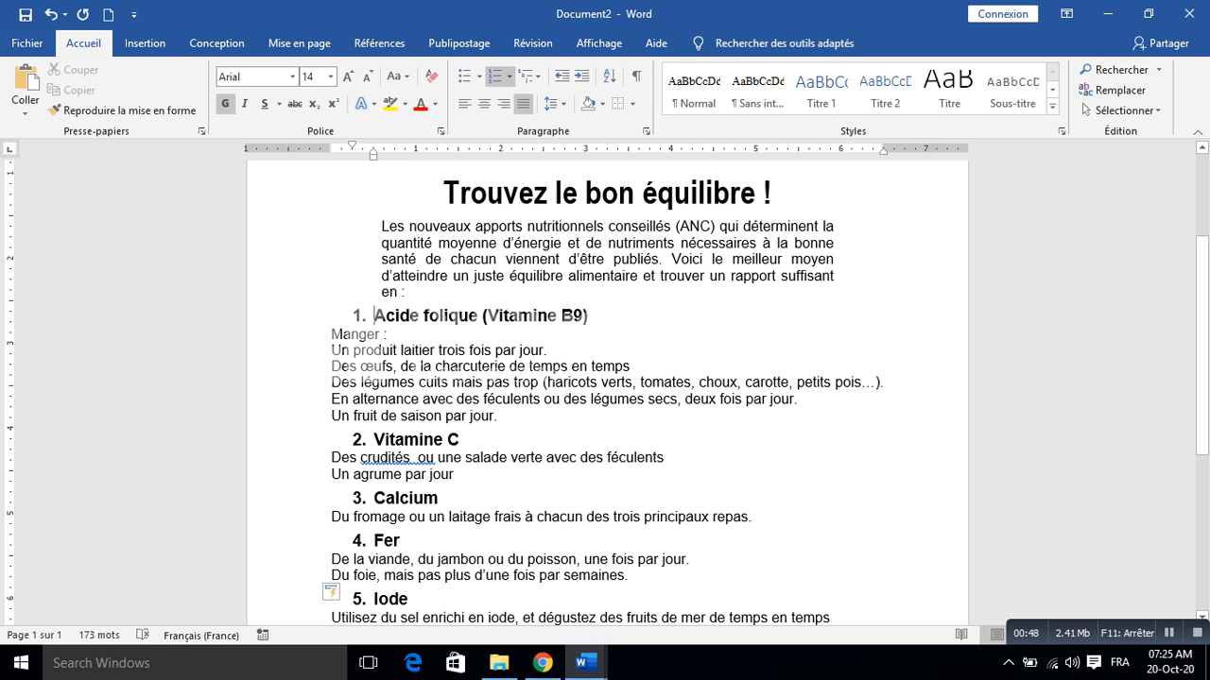
{"action": "right_click", "coordinate": [375, 317]}
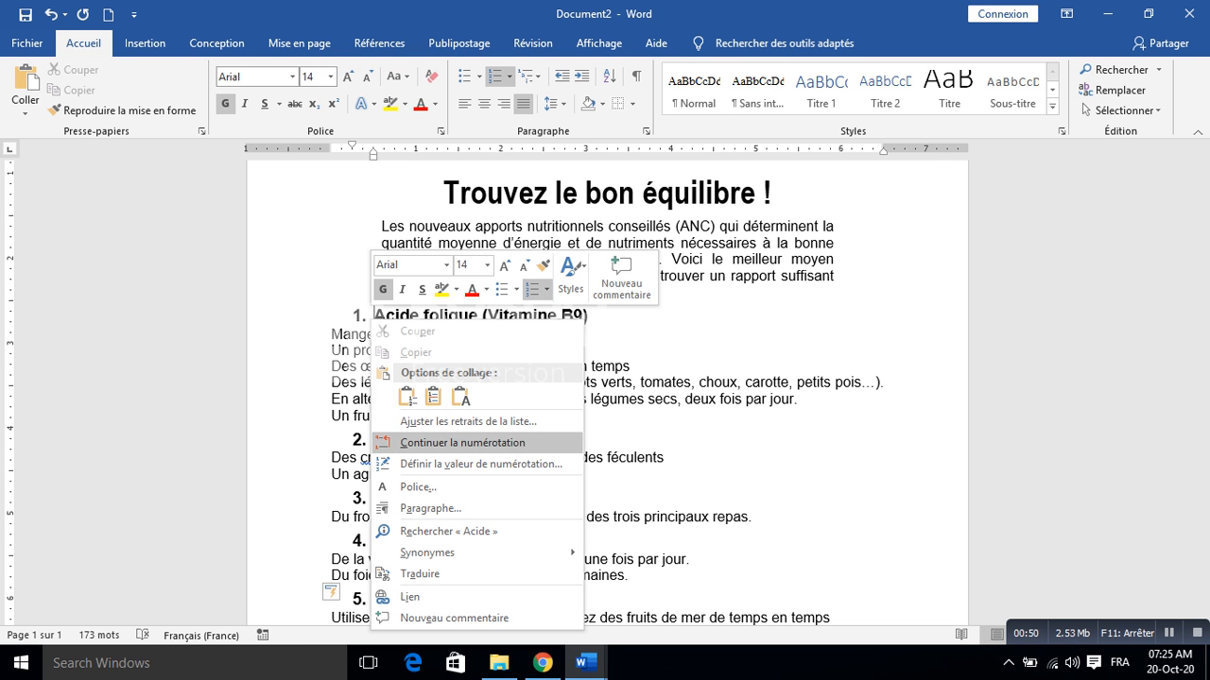
{"action": "left_click", "coordinate": [468, 423]}
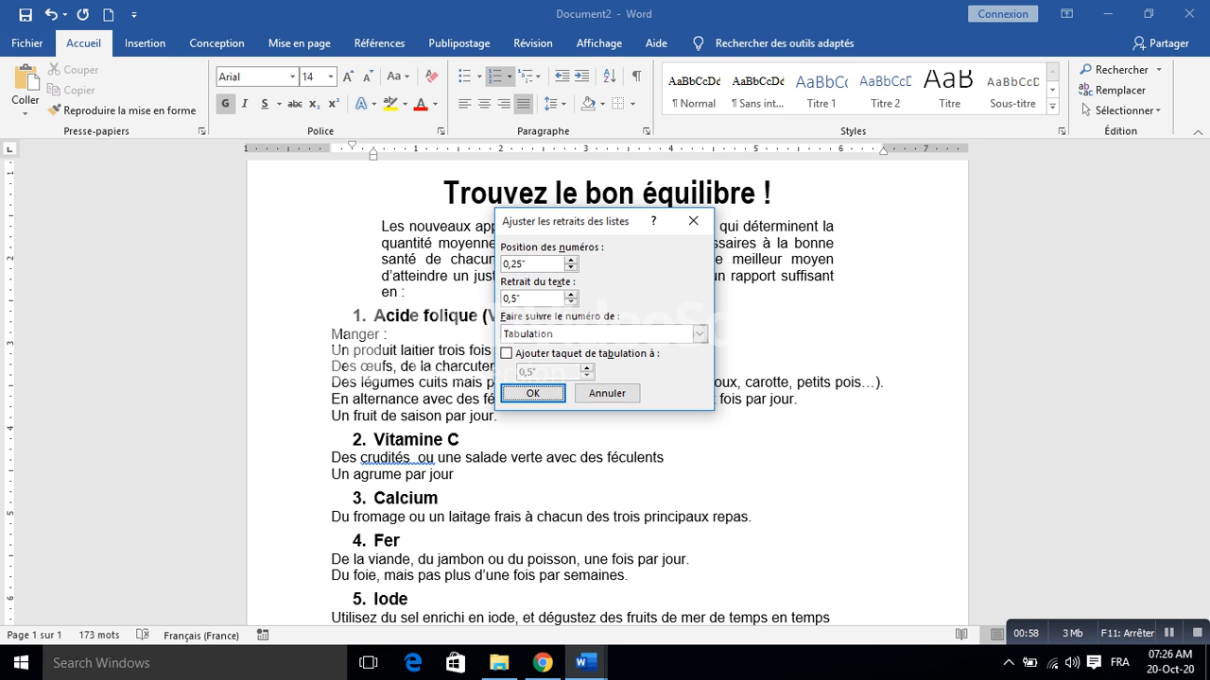
{"action": "left_click", "coordinate": [606, 393]}
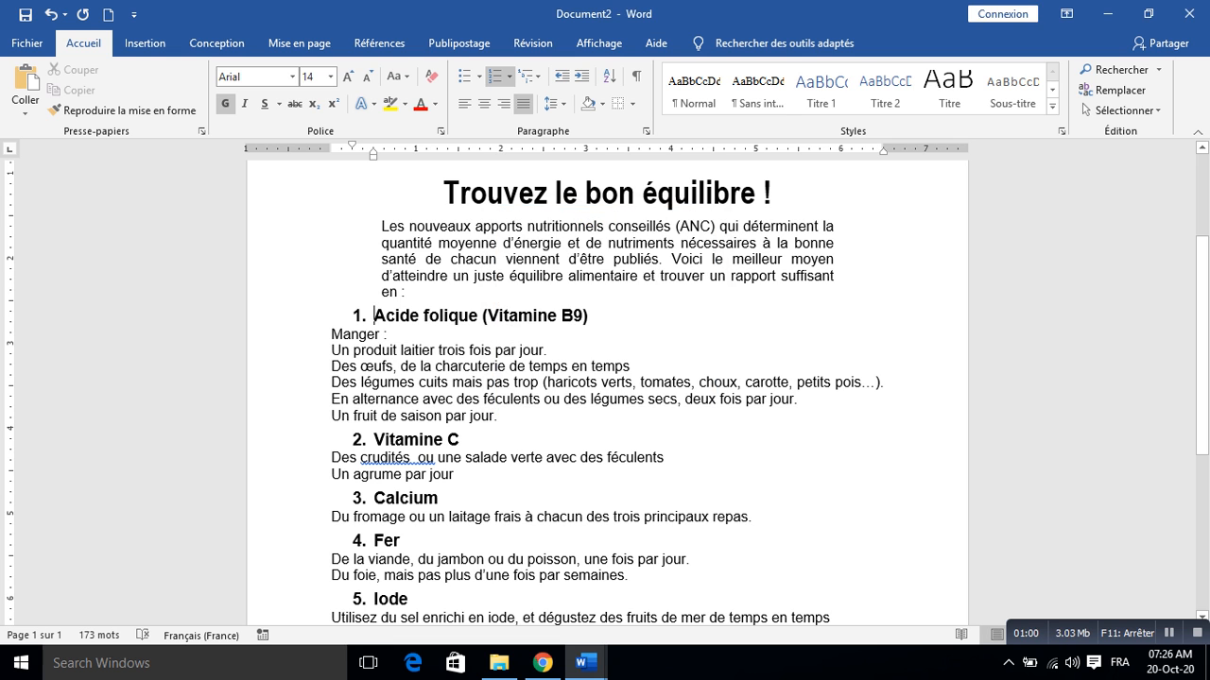
Increase the indent by one level for the paragraphs under "Acide folique (Vitamine B9)" and "Vitamine C"
{"action": "left_click_drag", "start_coordinate": [332, 336], "coordinate": [378, 416]}
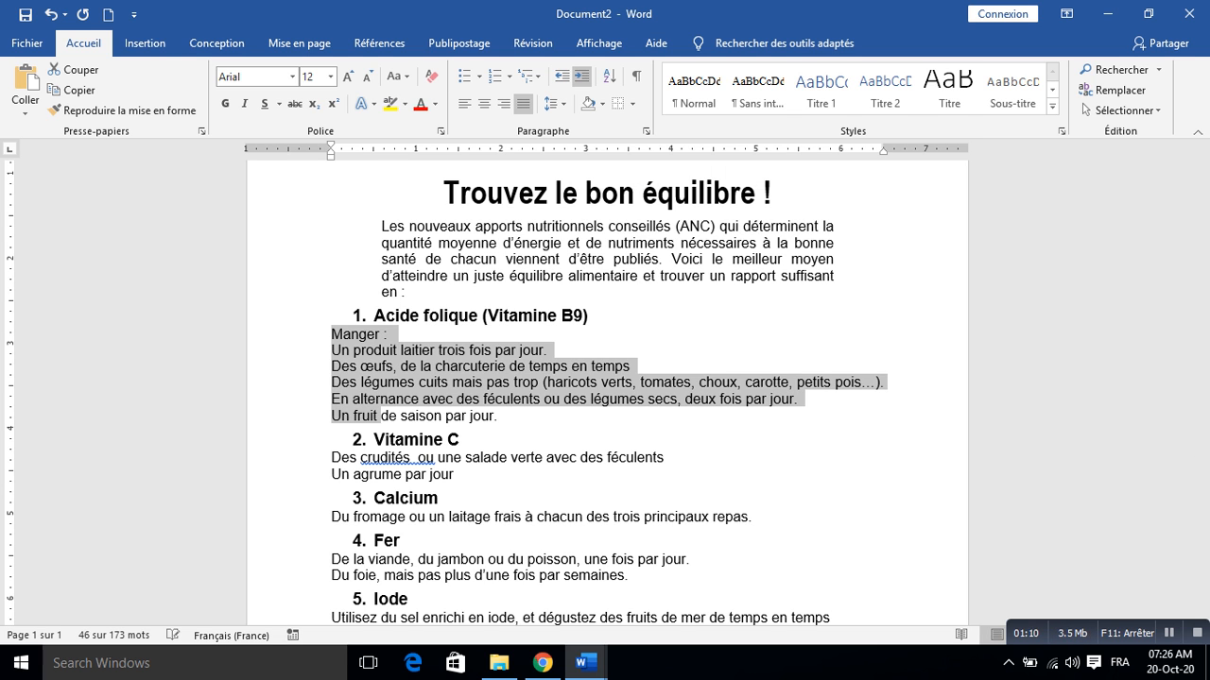
{"action": "left_click", "coordinate": [581, 76]}
{"action": "left_click_drag", "start_coordinate": [332, 458], "coordinate": [352, 473]}
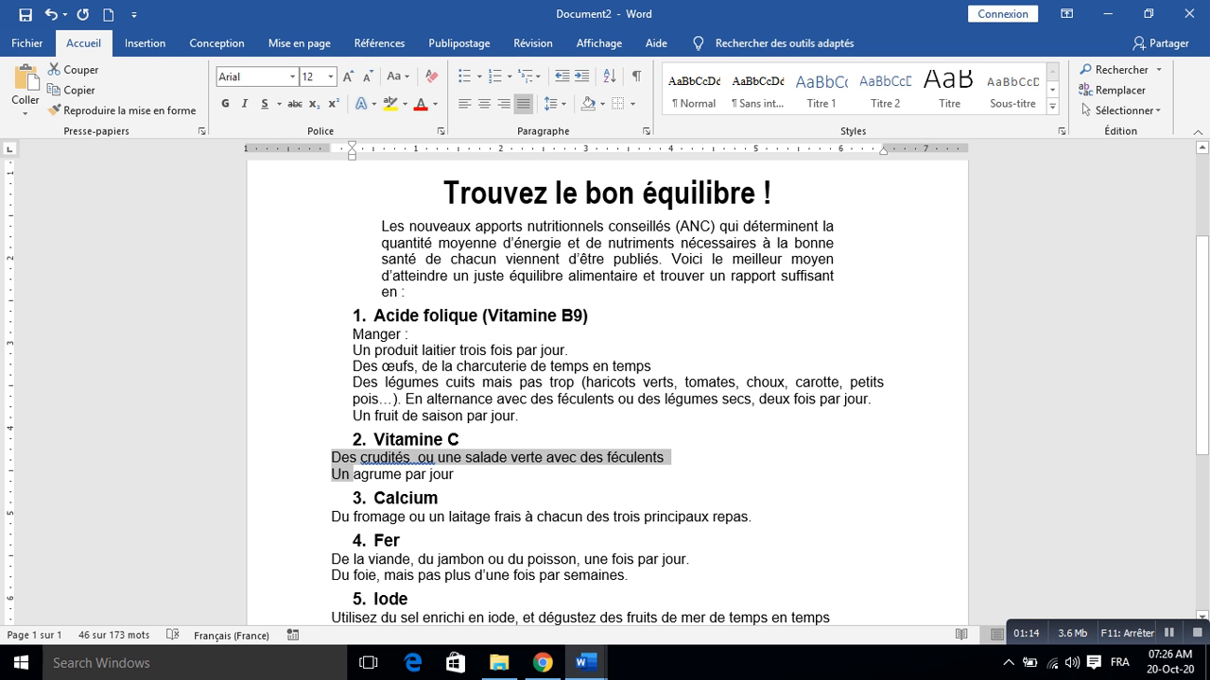
{"action": "left_click", "coordinate": [580, 76]}
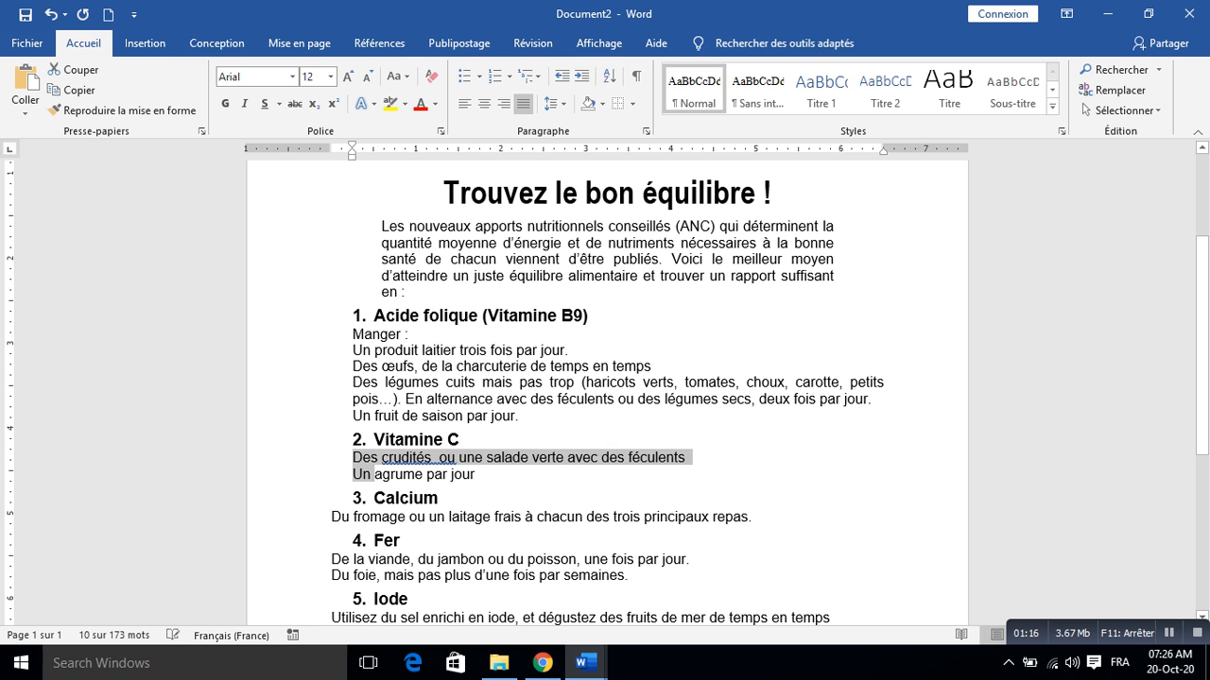
Increase the indent by one level for the paragraphs under "Calcium", "Fer" and "Iode"
{"action": "left_click", "coordinate": [376, 540]}
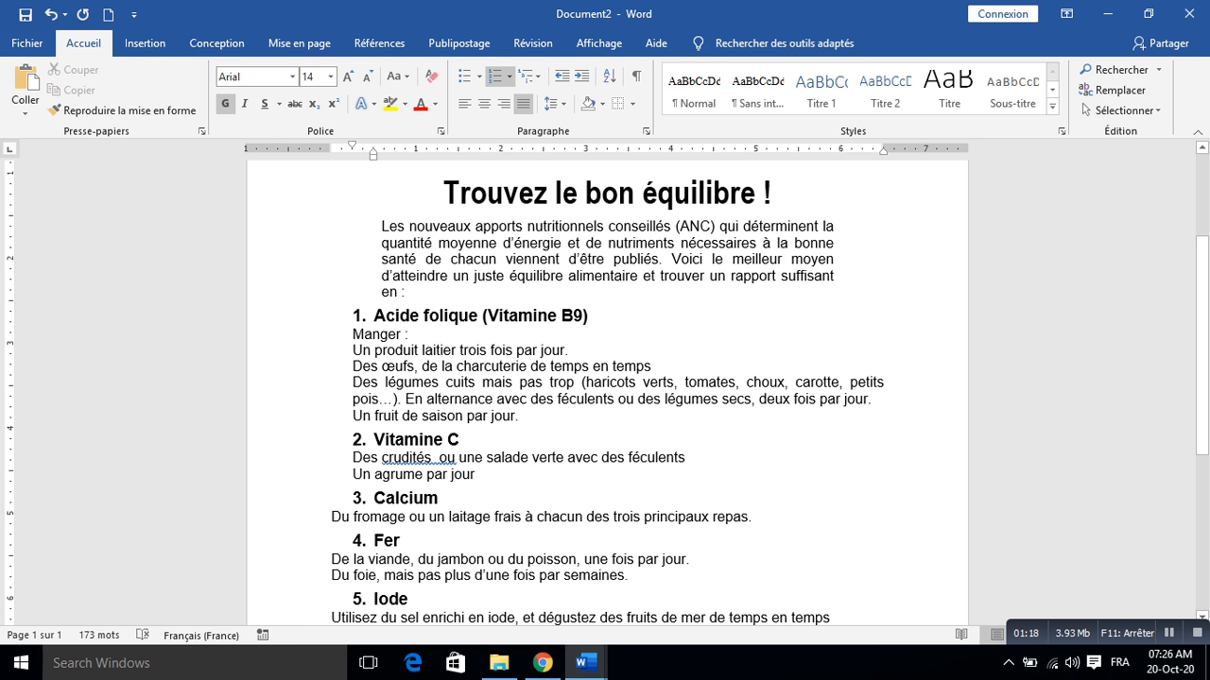
{"action": "left_click", "coordinate": [332, 517]}
{"action": "left_click", "coordinate": [580, 75]}
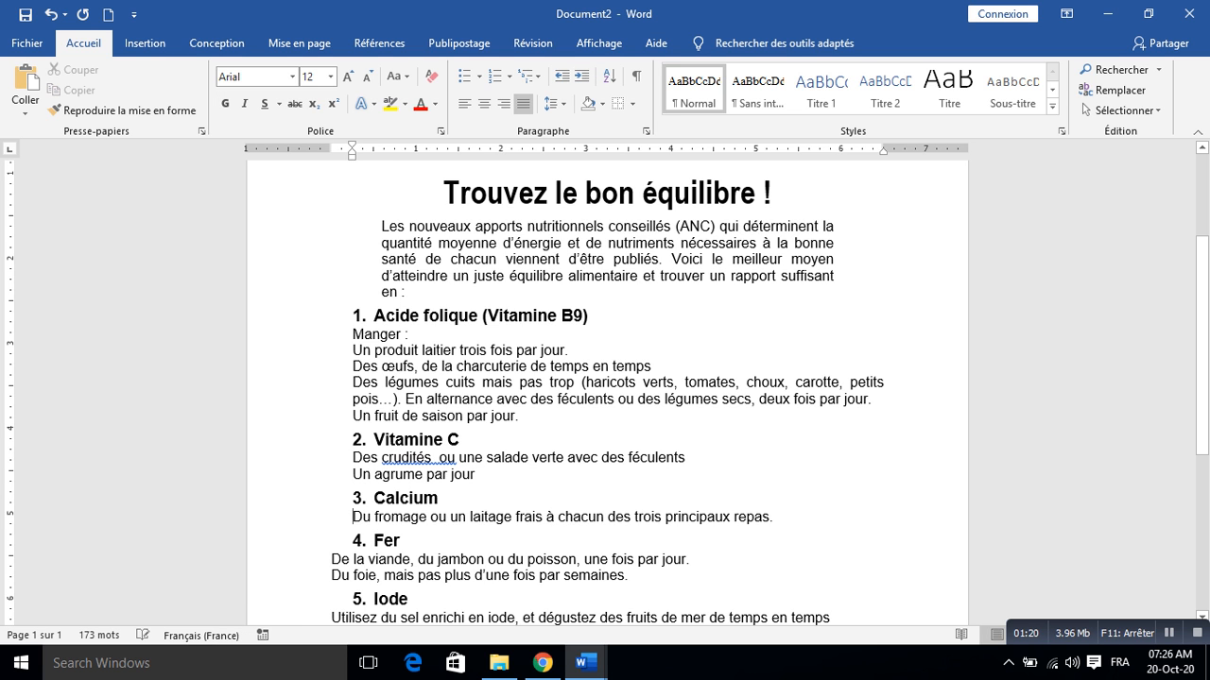
{"action": "left_click_drag", "start_coordinate": [332, 559], "coordinate": [332, 574]}
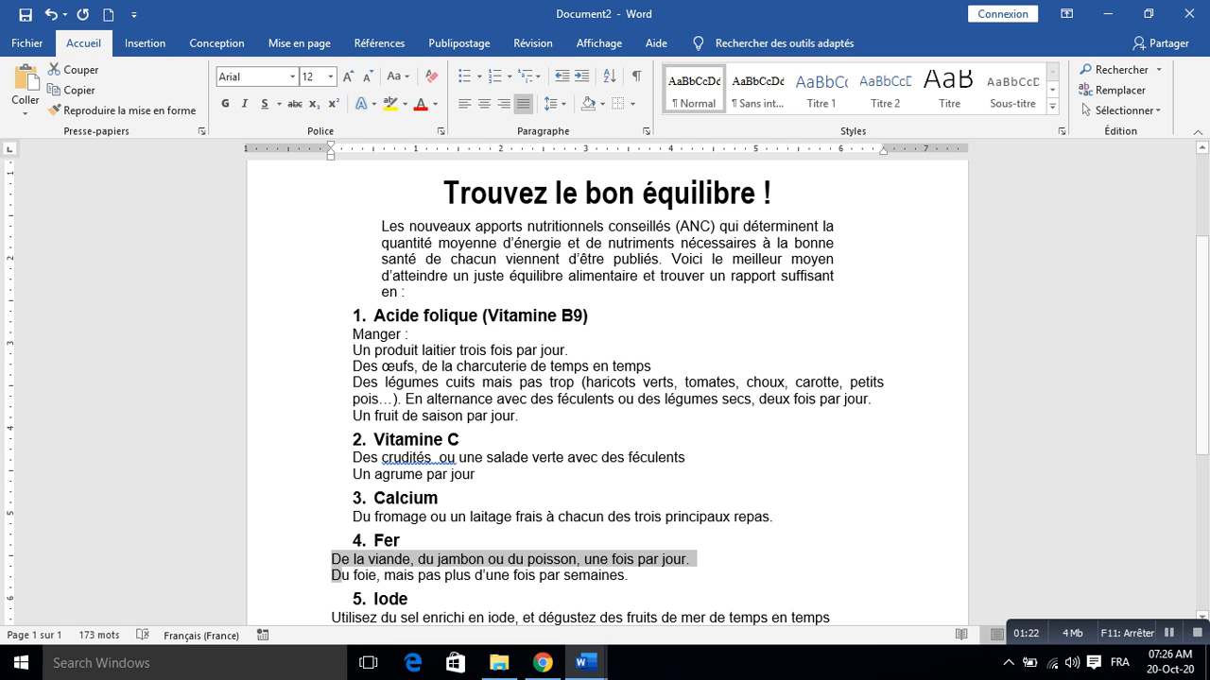
{"action": "left_click", "coordinate": [580, 76]}
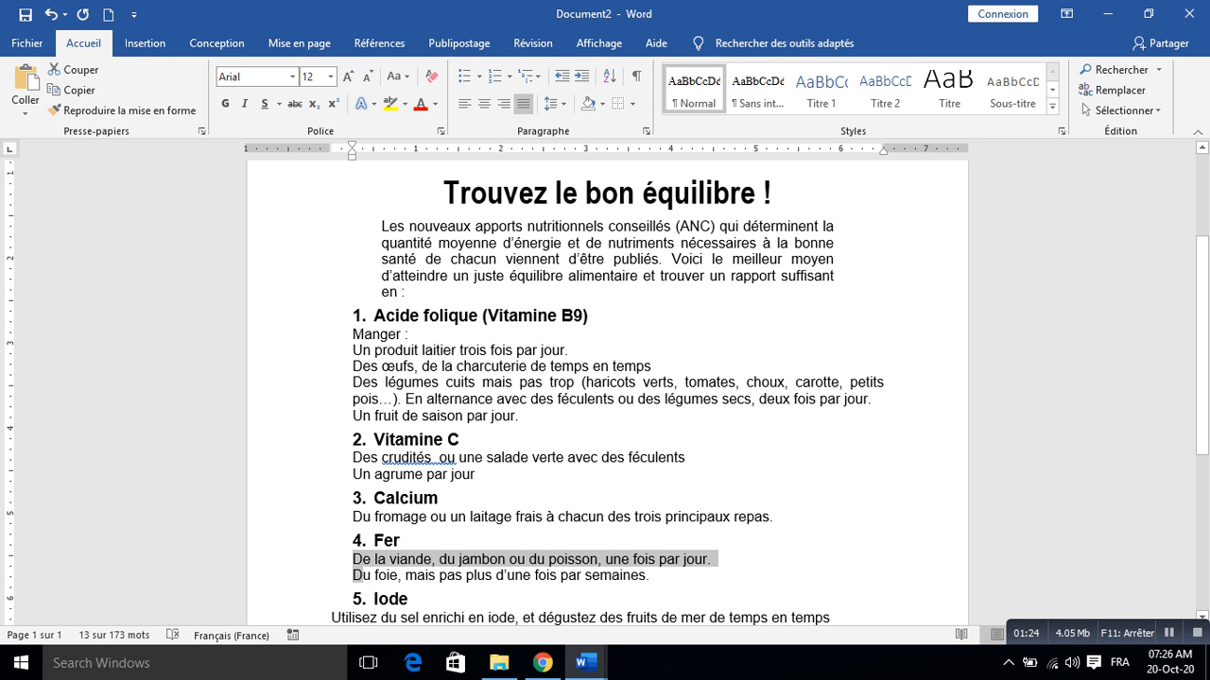
{"action": "left_click", "coordinate": [326, 618]}
{"action": "left_click", "coordinate": [580, 75]}
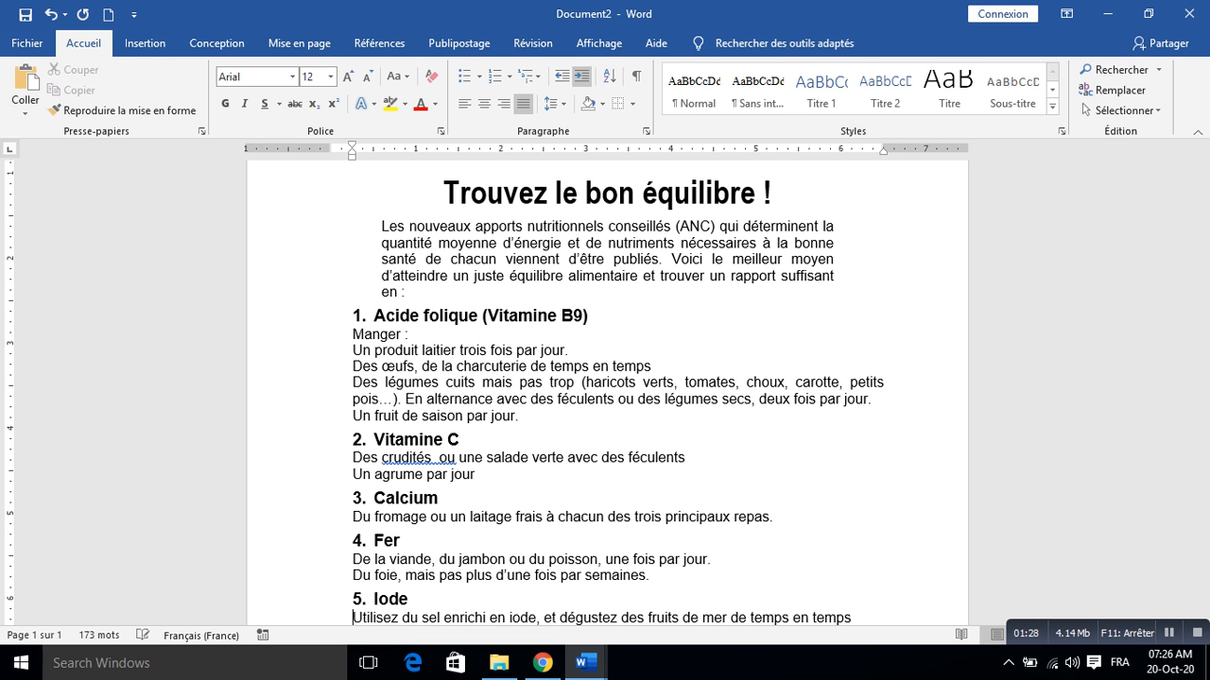
{"action": "key", "text": "Down"}
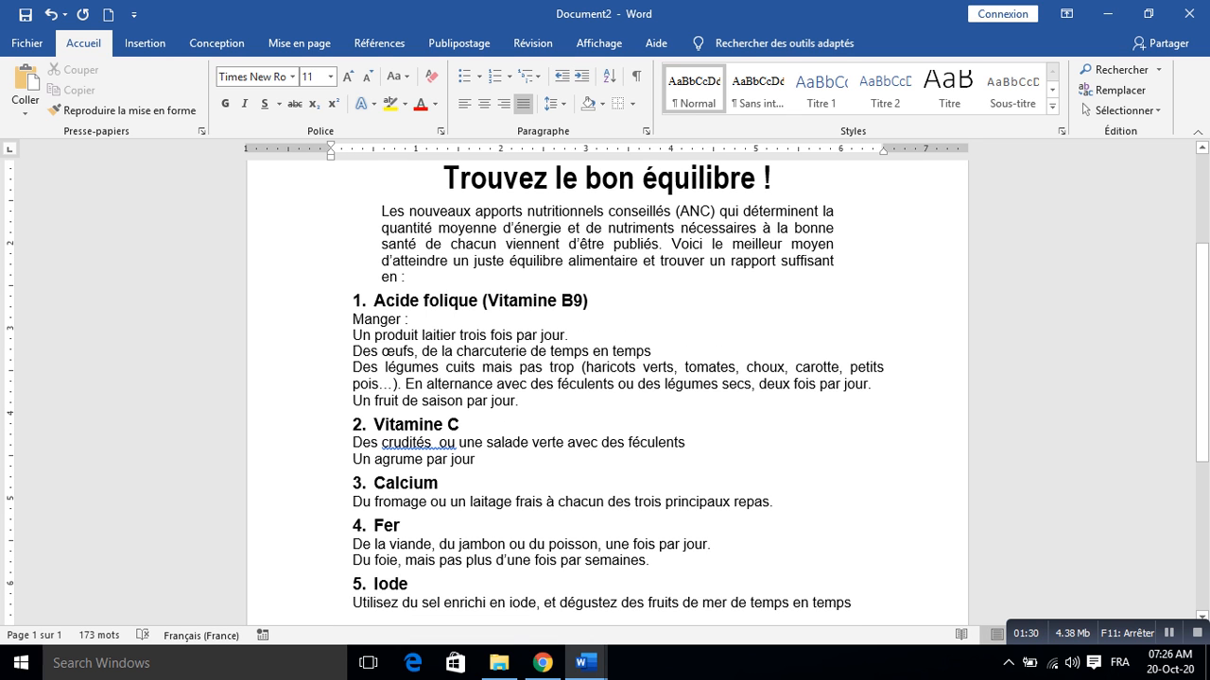
Read the red star bullet instruction in TP_N_1_word..docx, and return to Document2
{"action": "mouse_move", "coordinate": [586, 662]}
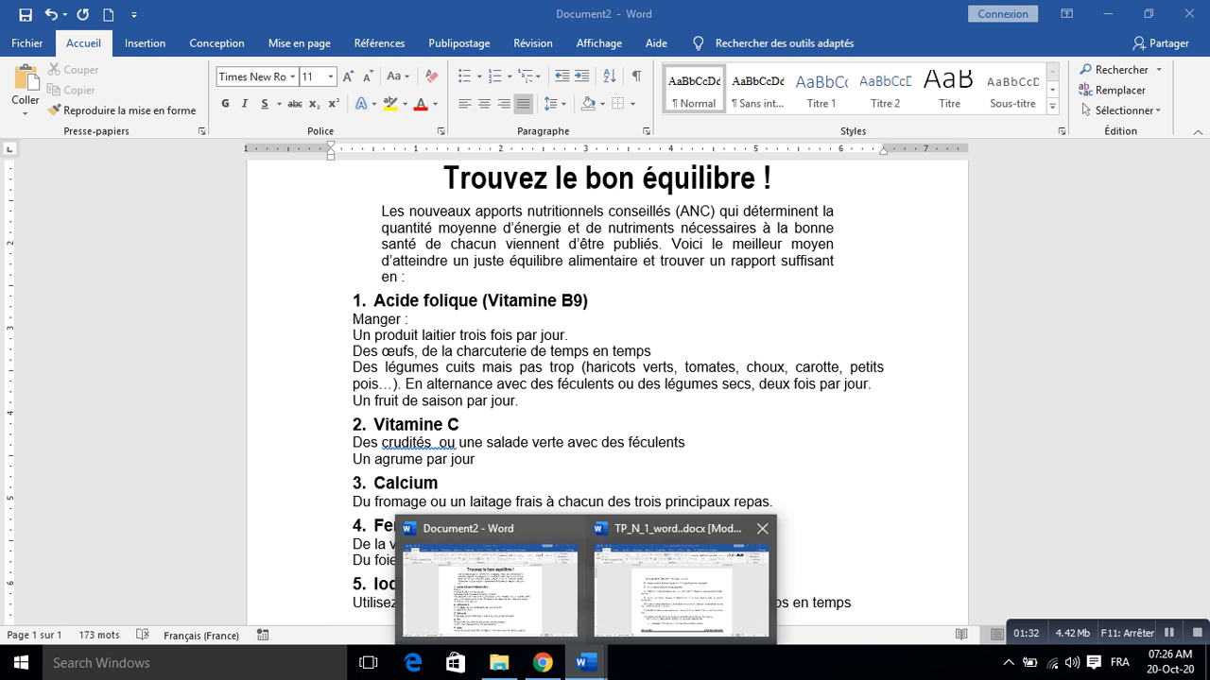
{"action": "left_click", "coordinate": [680, 581]}
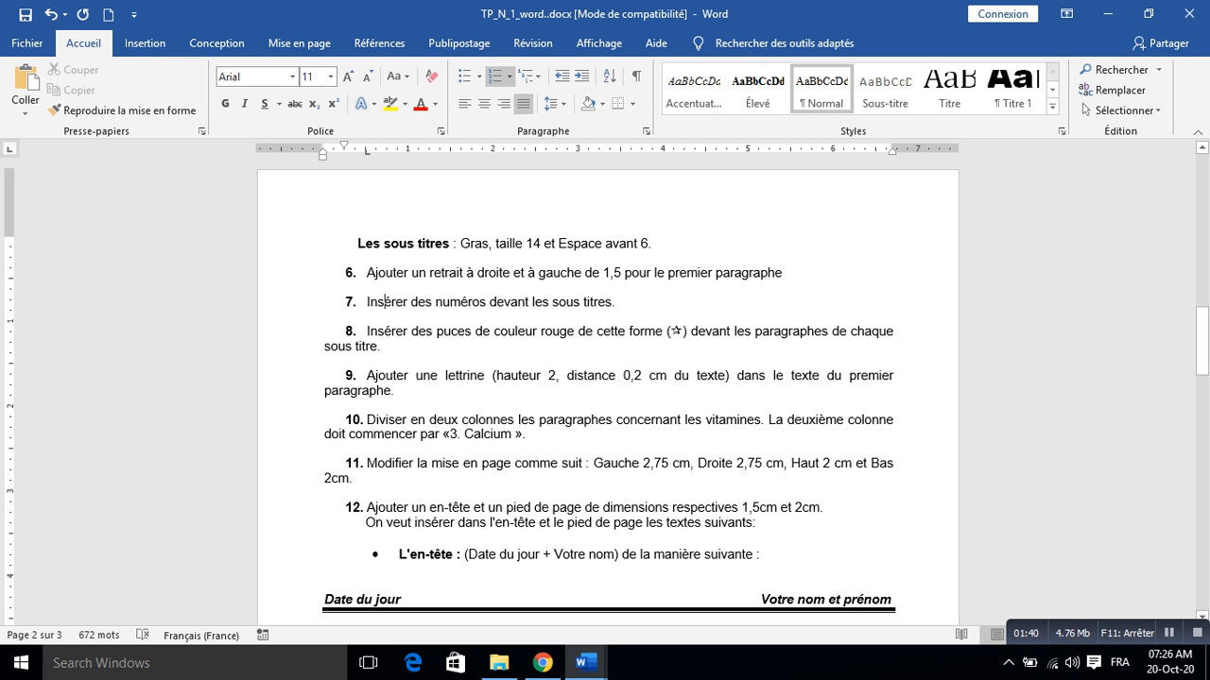
{"action": "left_click", "coordinate": [586, 663]}
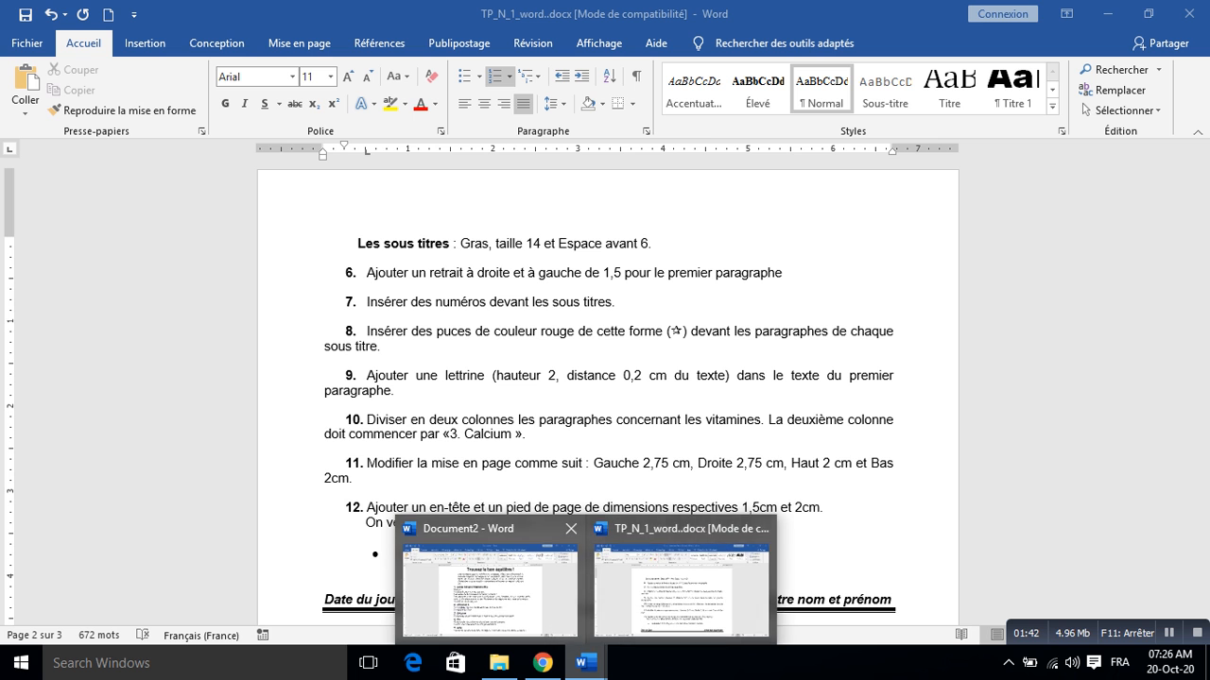
{"action": "left_click", "coordinate": [490, 581]}
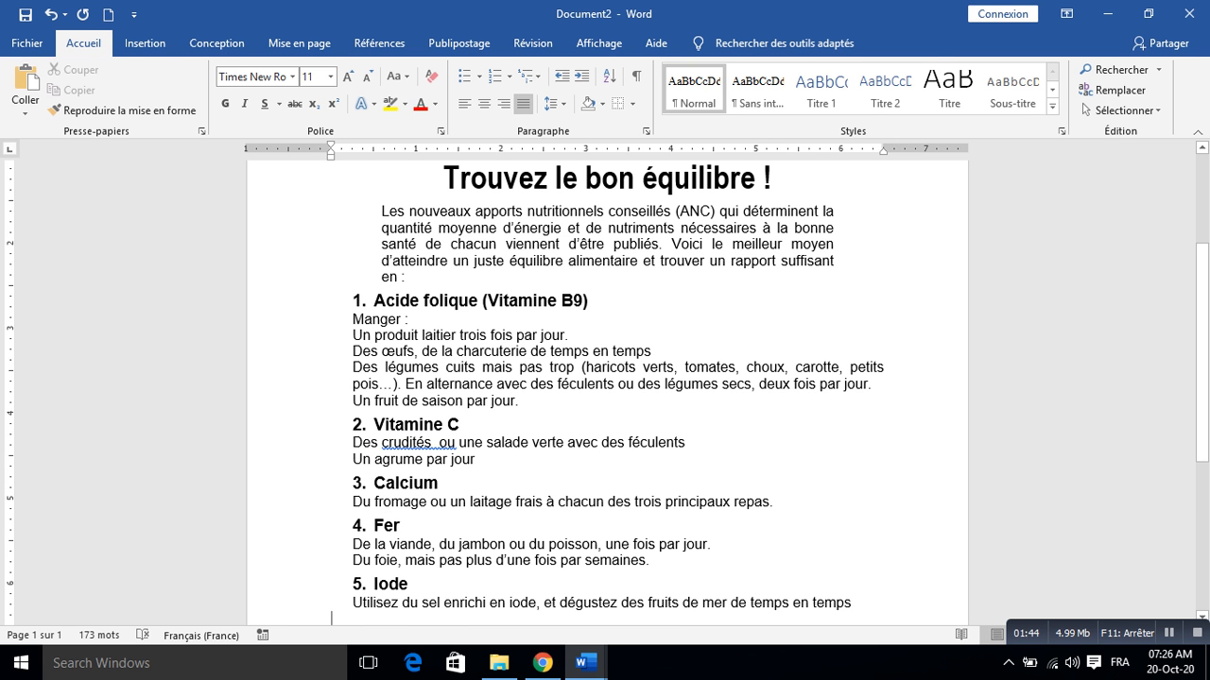
Define a new bullet for the four paragraphs below "Manger :", using the Wingdings outlined star, character code 182
{"action": "left_click_drag", "start_coordinate": [353, 336], "coordinate": [402, 400]}
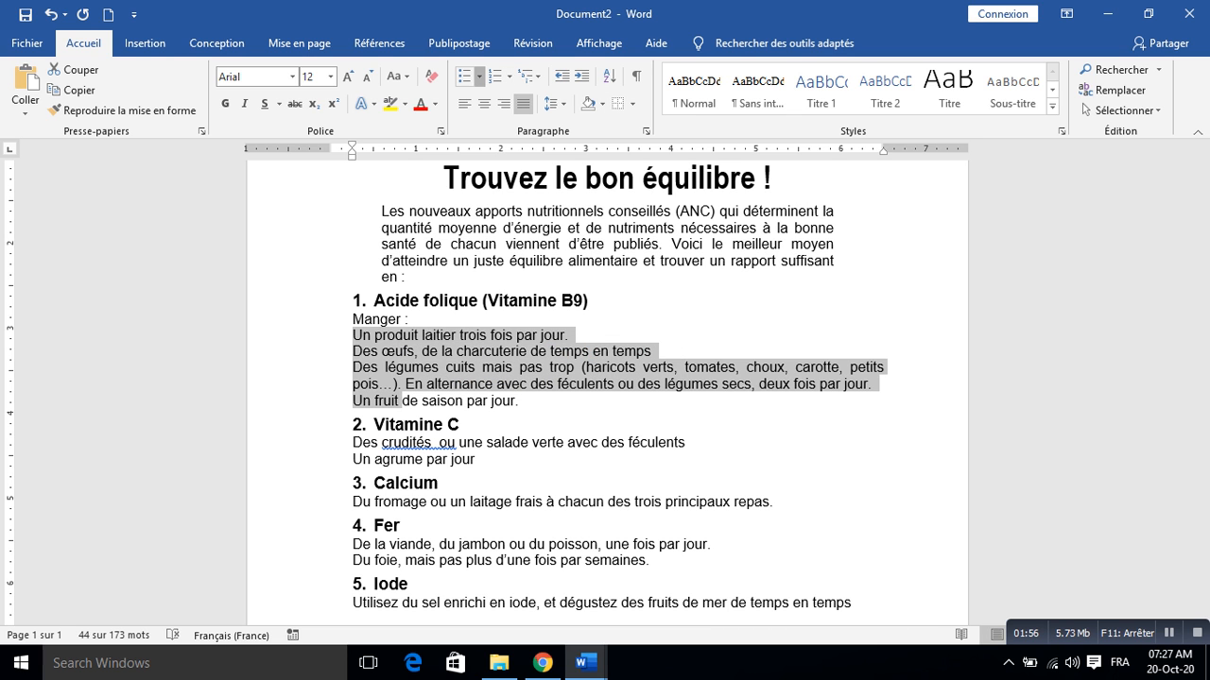
{"action": "left_click", "coordinate": [479, 76]}
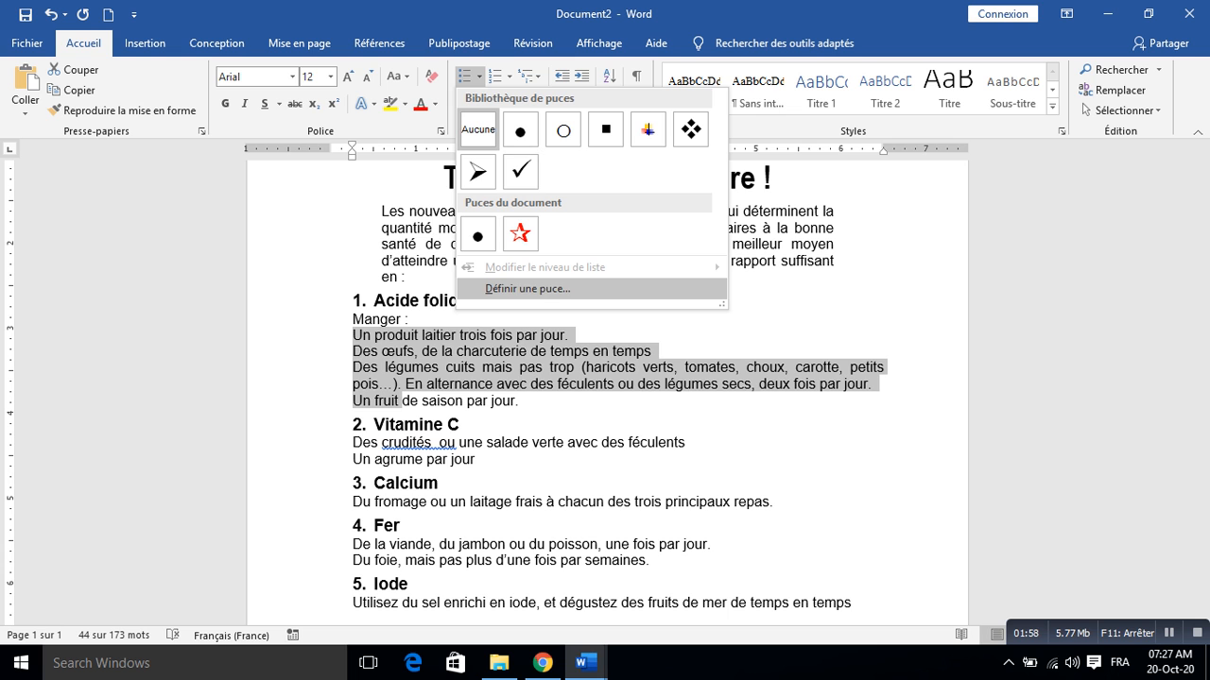
{"action": "left_click", "coordinate": [527, 289]}
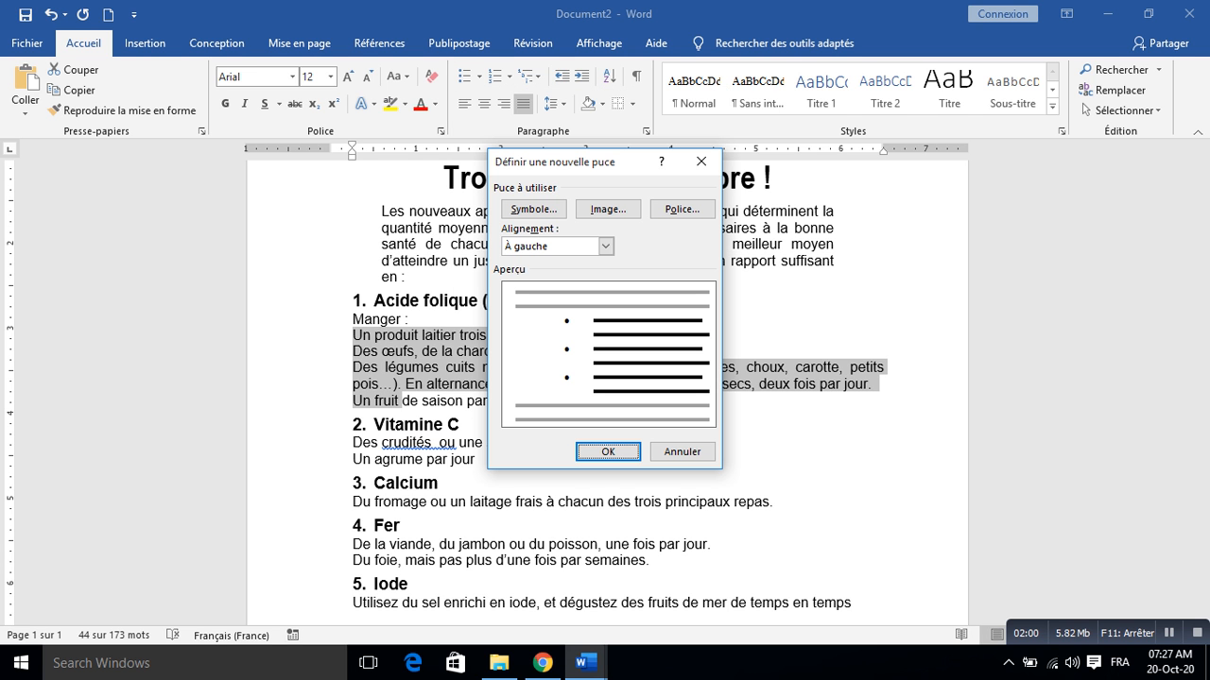
{"action": "left_click", "coordinate": [533, 209]}
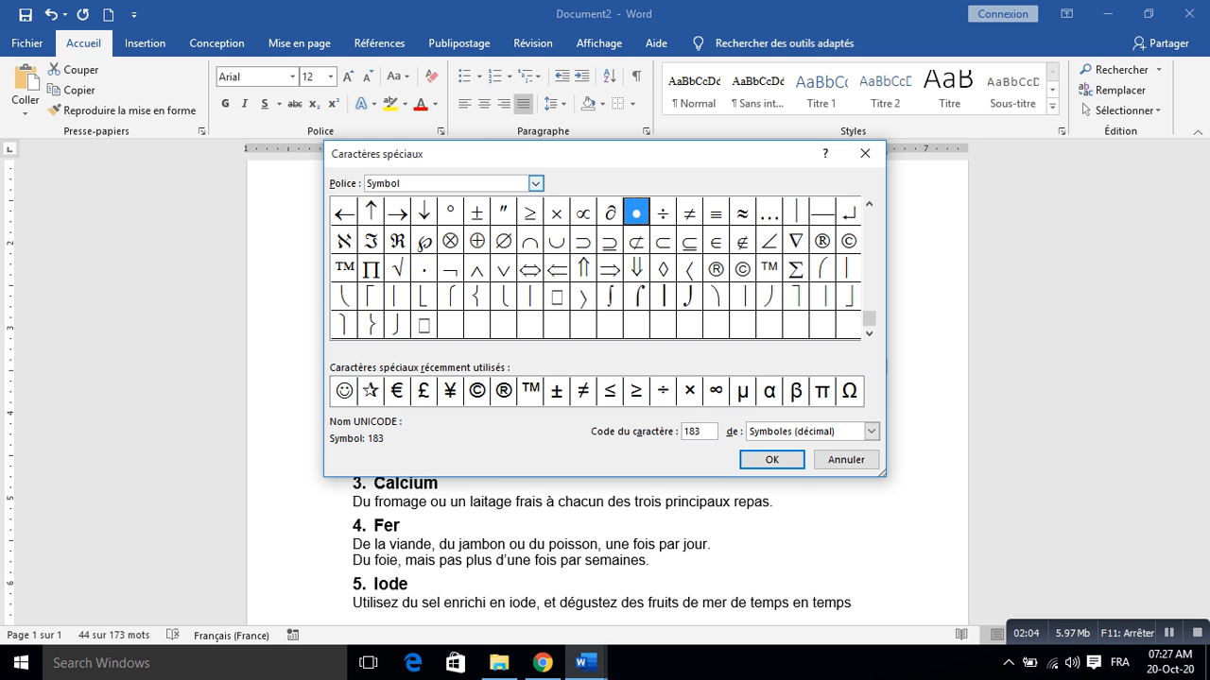
{"action": "key", "text": "ctrl+a"}
{"action": "type", "text": "wingdings"}
{"action": "key", "text": "Return"}
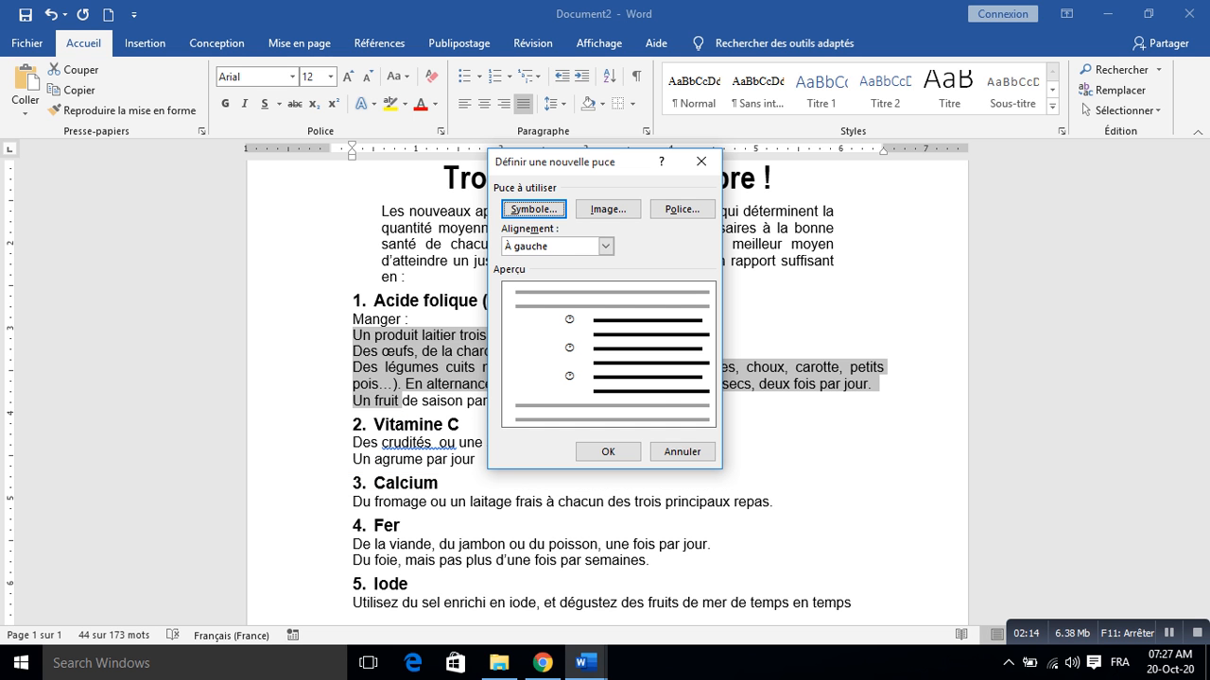
{"action": "left_click", "coordinate": [534, 210]}
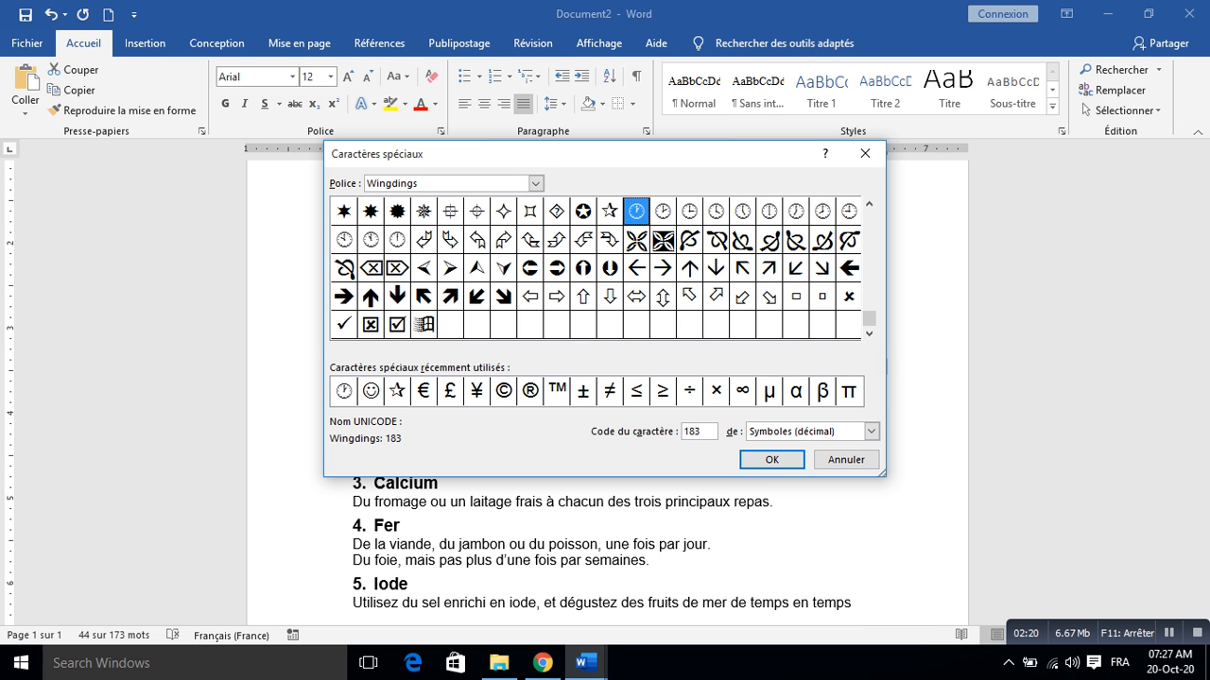
{"action": "left_click", "coordinate": [609, 211]}
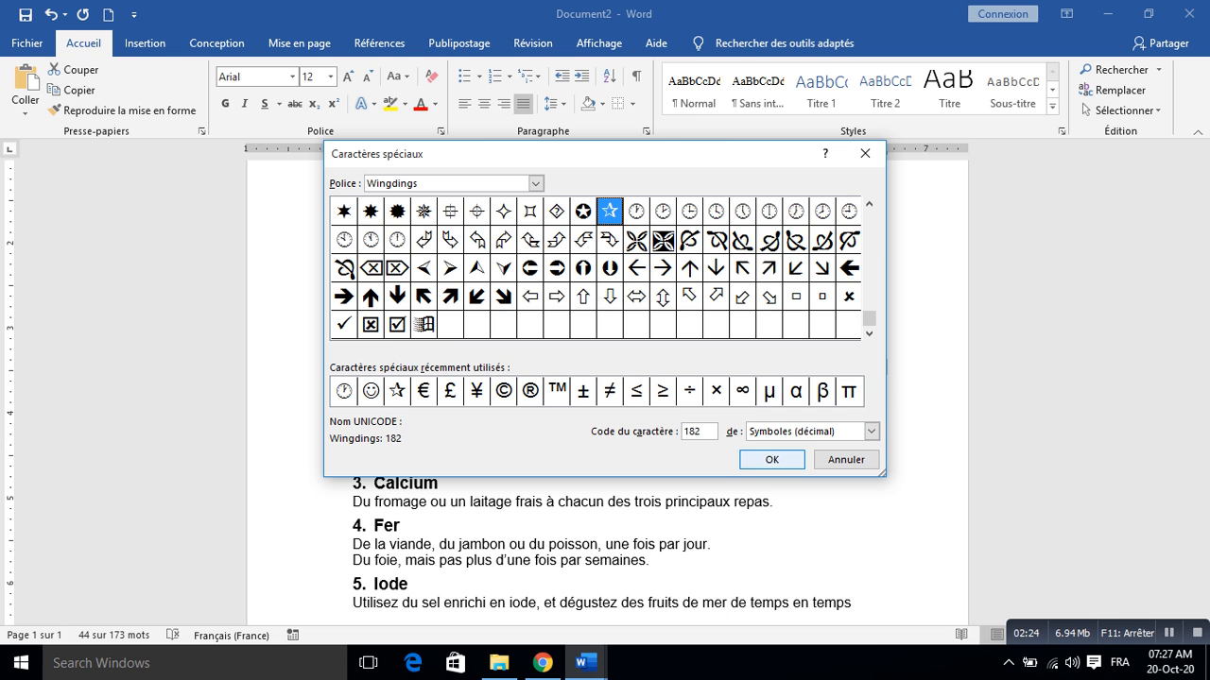
{"action": "key", "text": "Return"}
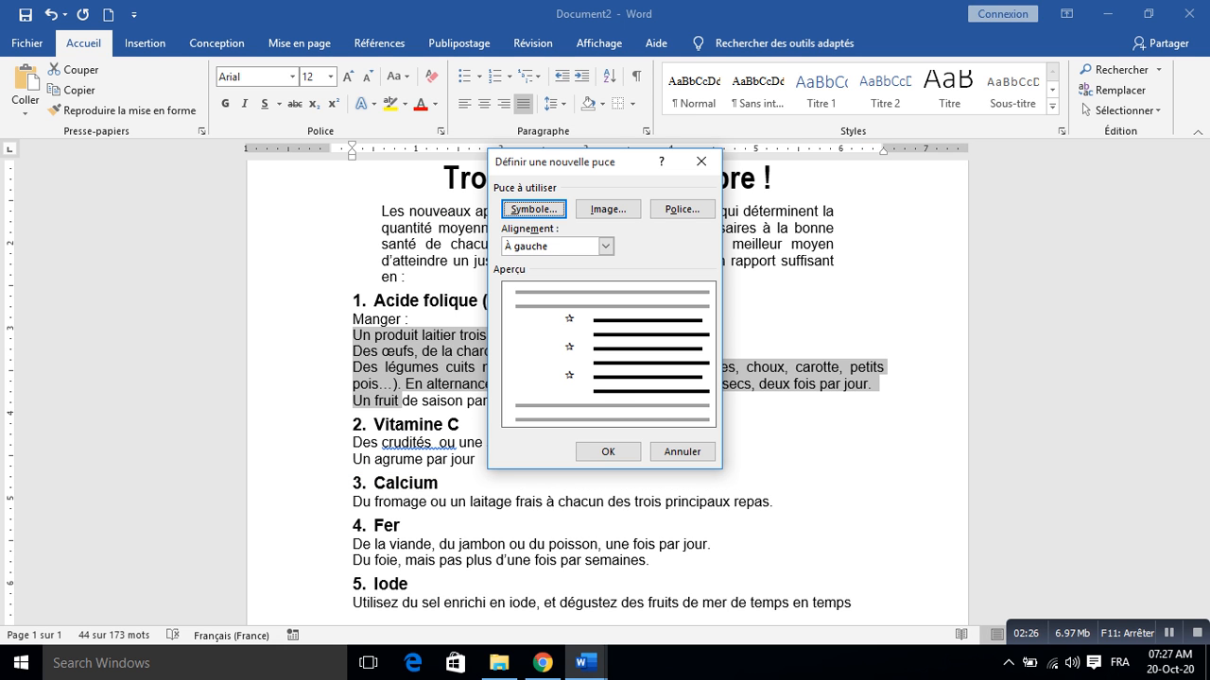
Set the new star bullet's font color to red and apply it to the selected paragraphs
{"action": "left_click", "coordinate": [682, 208]}
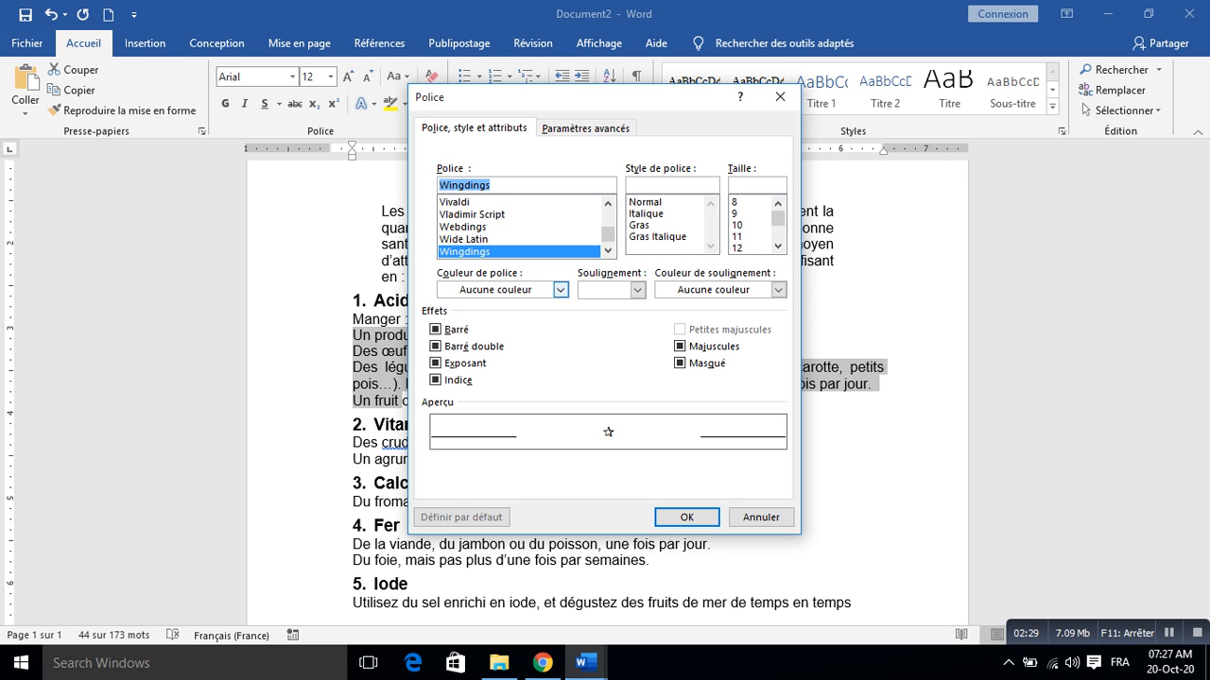
{"action": "left_click", "coordinate": [561, 289]}
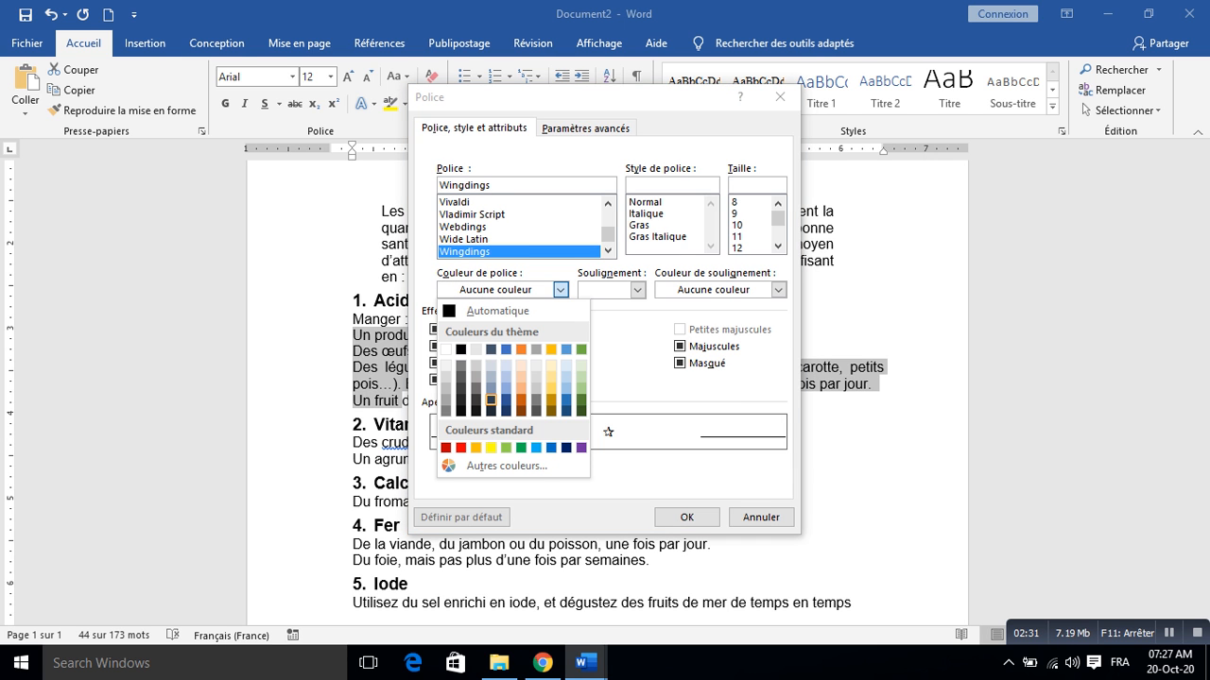
{"action": "key", "text": "Escape"}
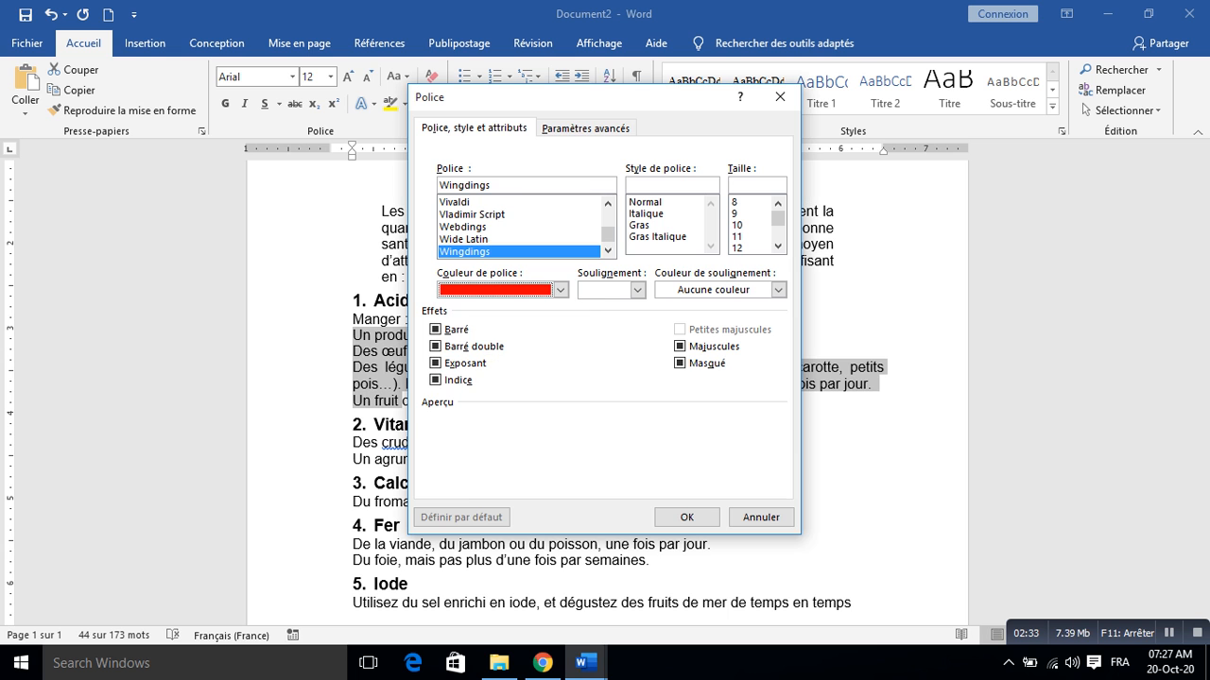
{"action": "left_click", "coordinate": [687, 517]}
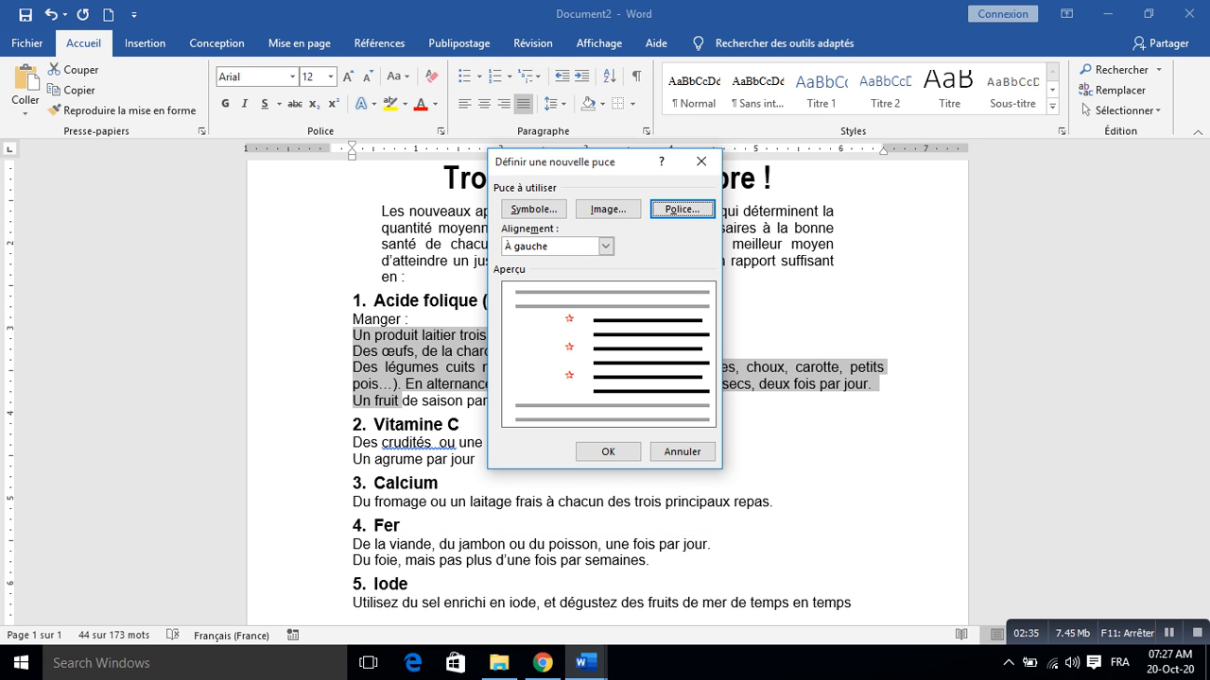
{"action": "key", "text": "Return"}
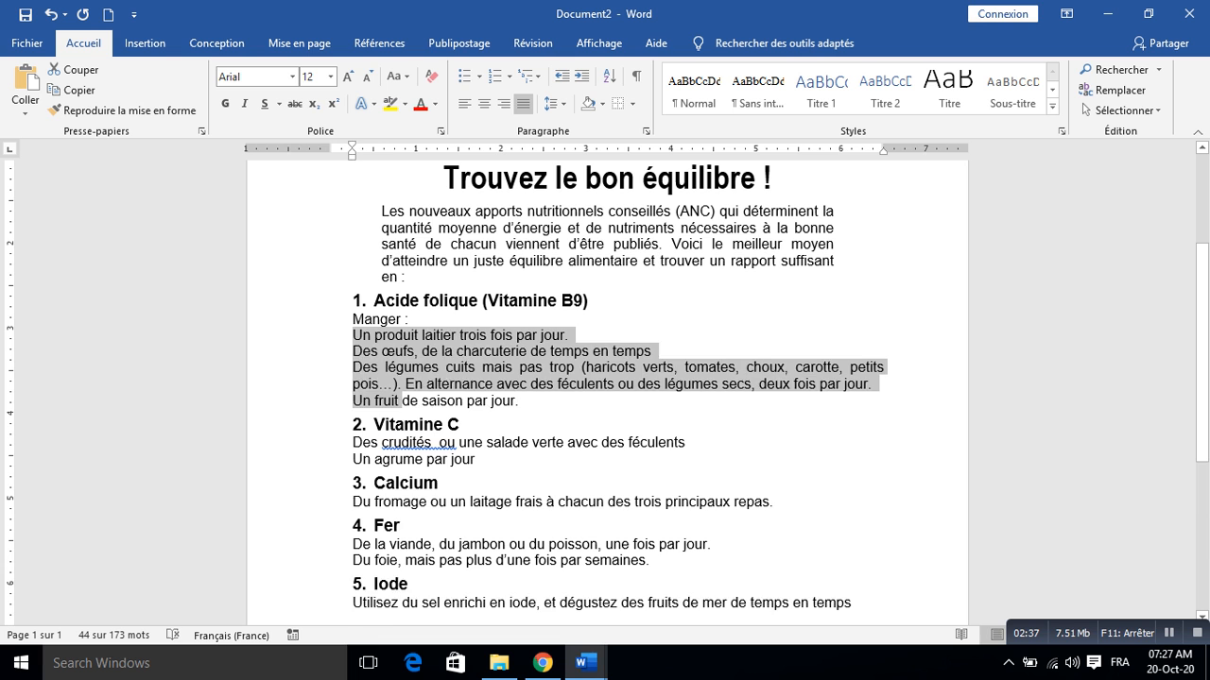
Add red star bullets to the two paragraphs under "Vitamine C" and decrease their indent by one level
{"action": "left_click_drag", "start_coordinate": [354, 460], "coordinate": [363, 476]}
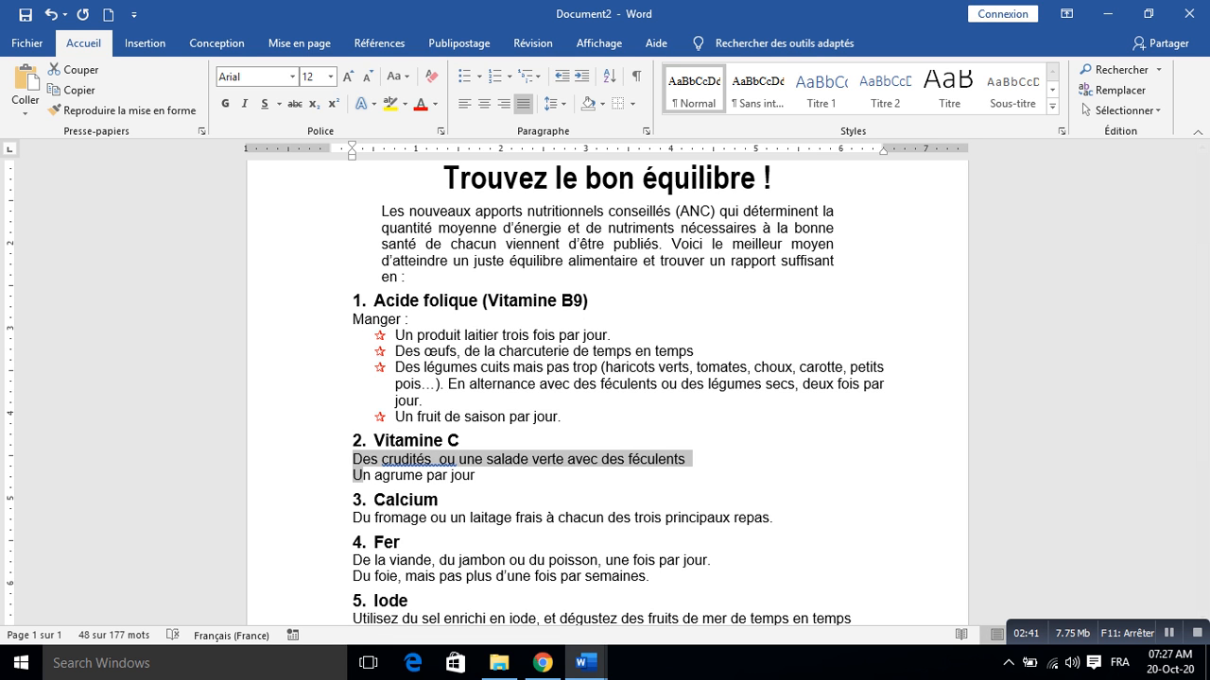
{"action": "left_click", "coordinate": [464, 75]}
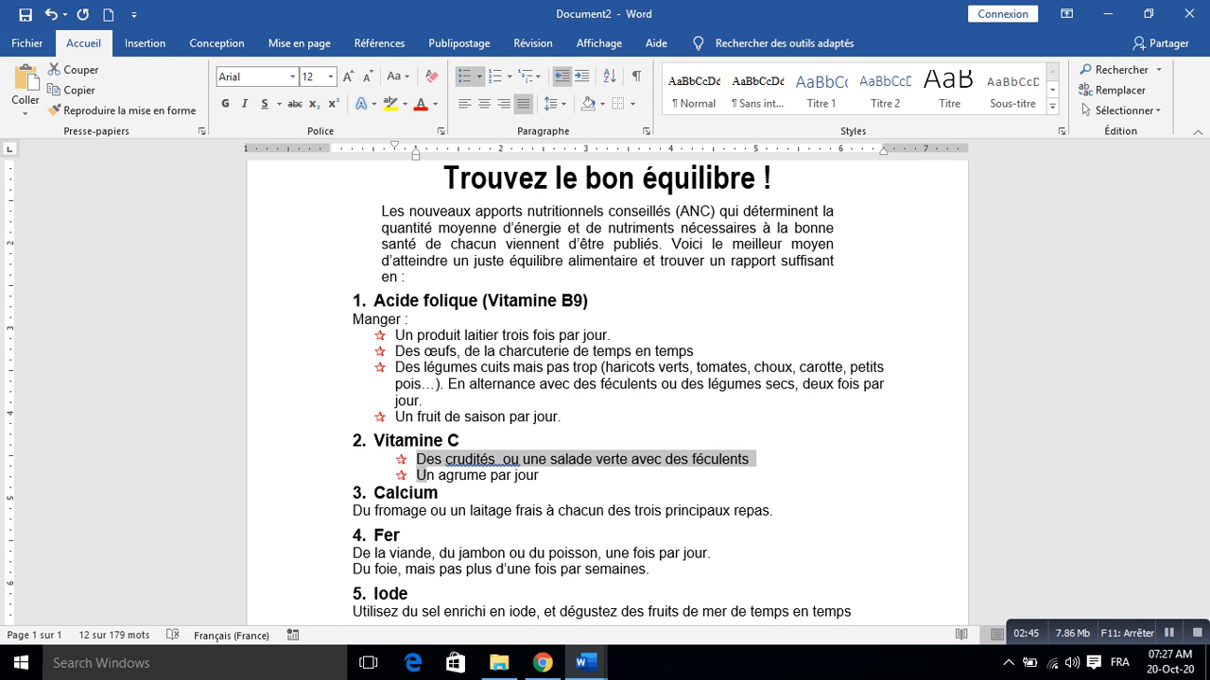
{"action": "left_click", "coordinate": [562, 76]}
Add the recently used red star bullet to the paragraph under "Calcium"
{"action": "left_click", "coordinate": [354, 510]}
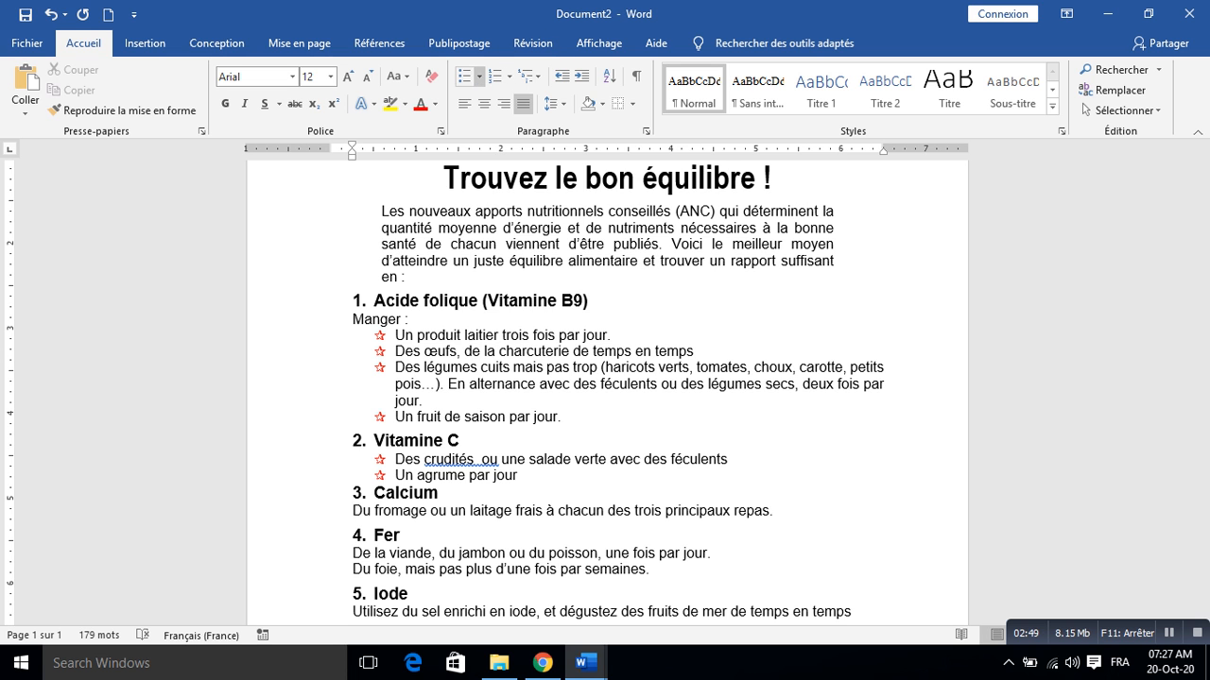
{"action": "left_click", "coordinate": [479, 76]}
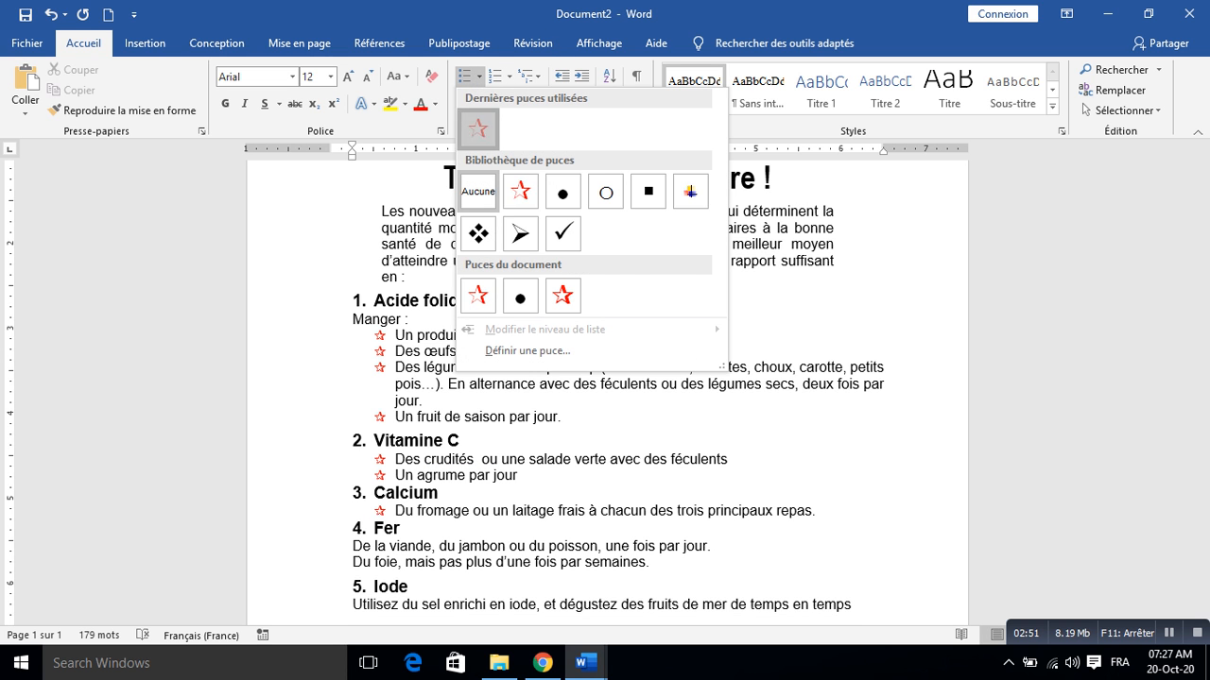
{"action": "left_click", "coordinate": [478, 130]}
Add red star bullets to the paragraphs under "Fer" and "Iode"
{"action": "left_click_drag", "start_coordinate": [354, 545], "coordinate": [375, 562]}
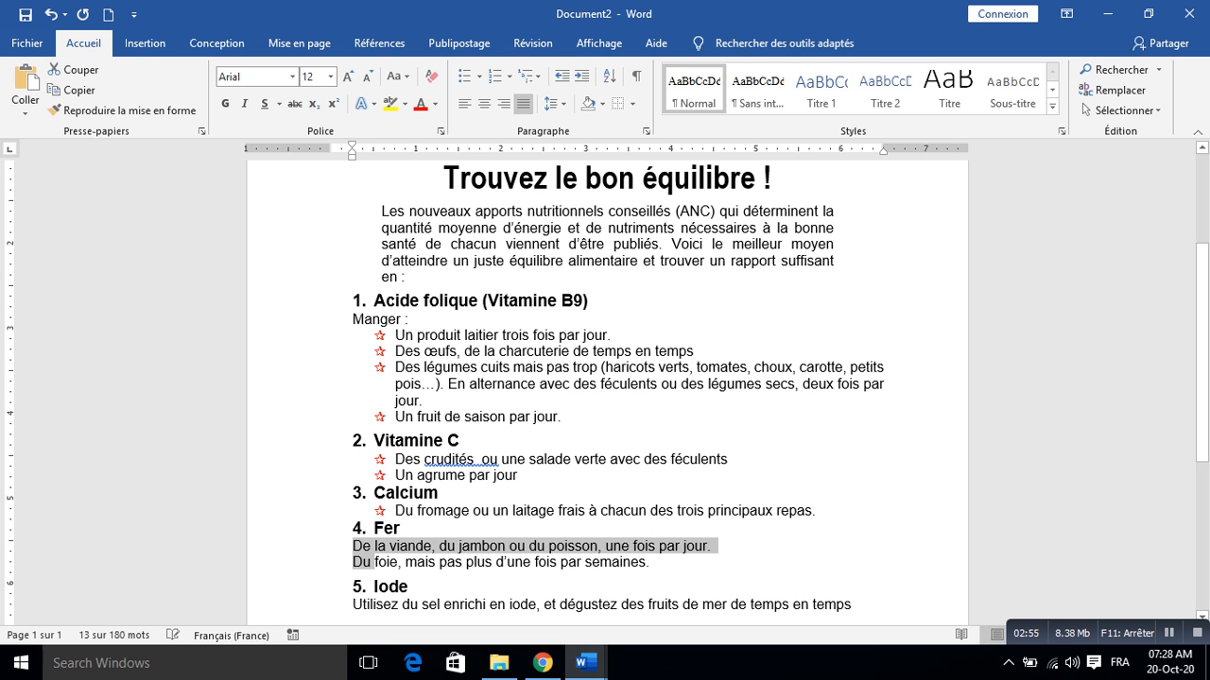
{"action": "left_click", "coordinate": [464, 76]}
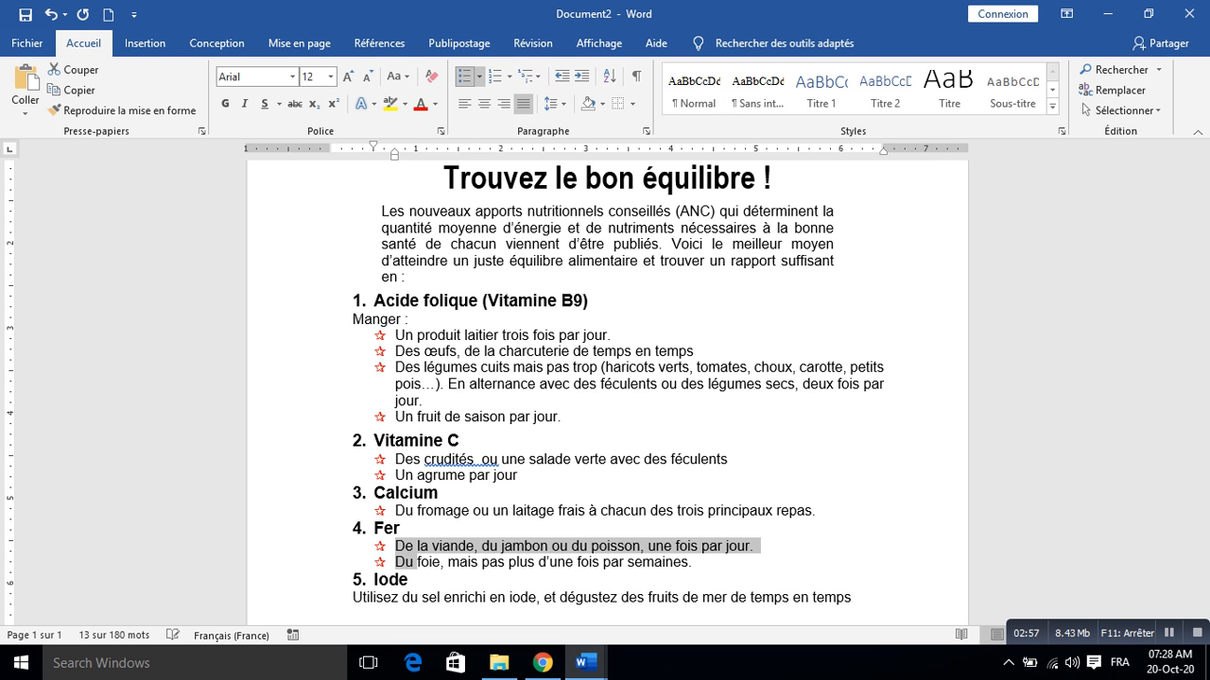
{"action": "left_click", "coordinate": [353, 597]}
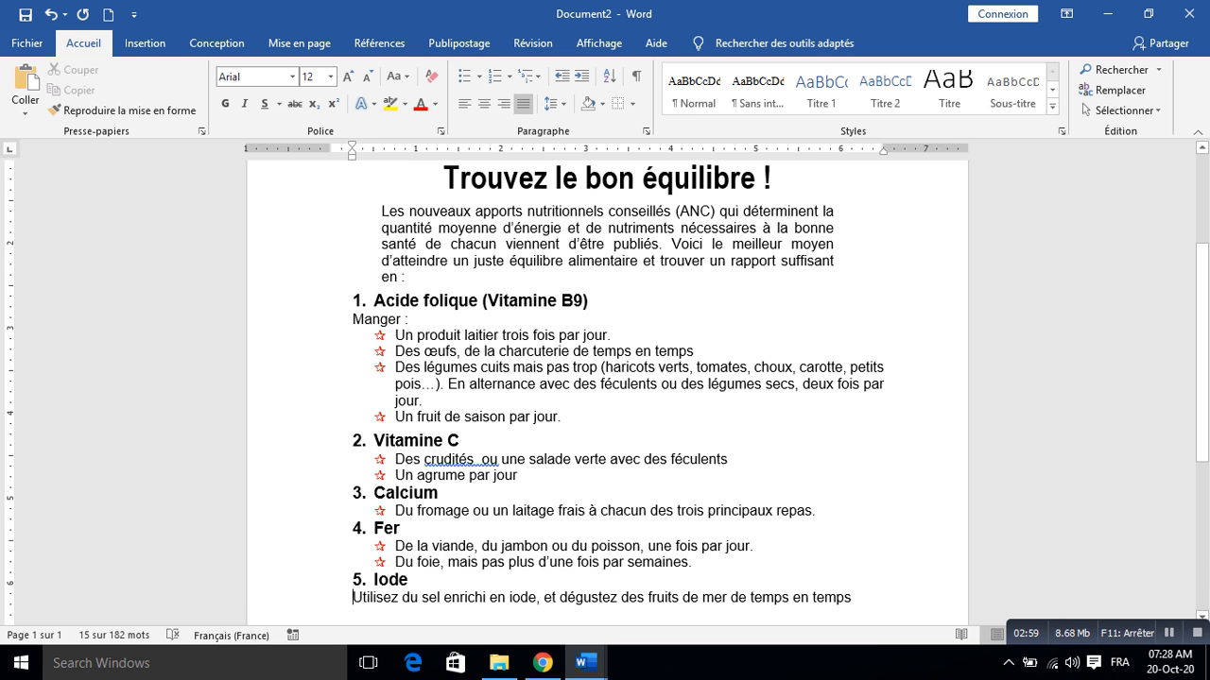
{"action": "left_click", "coordinate": [464, 77]}
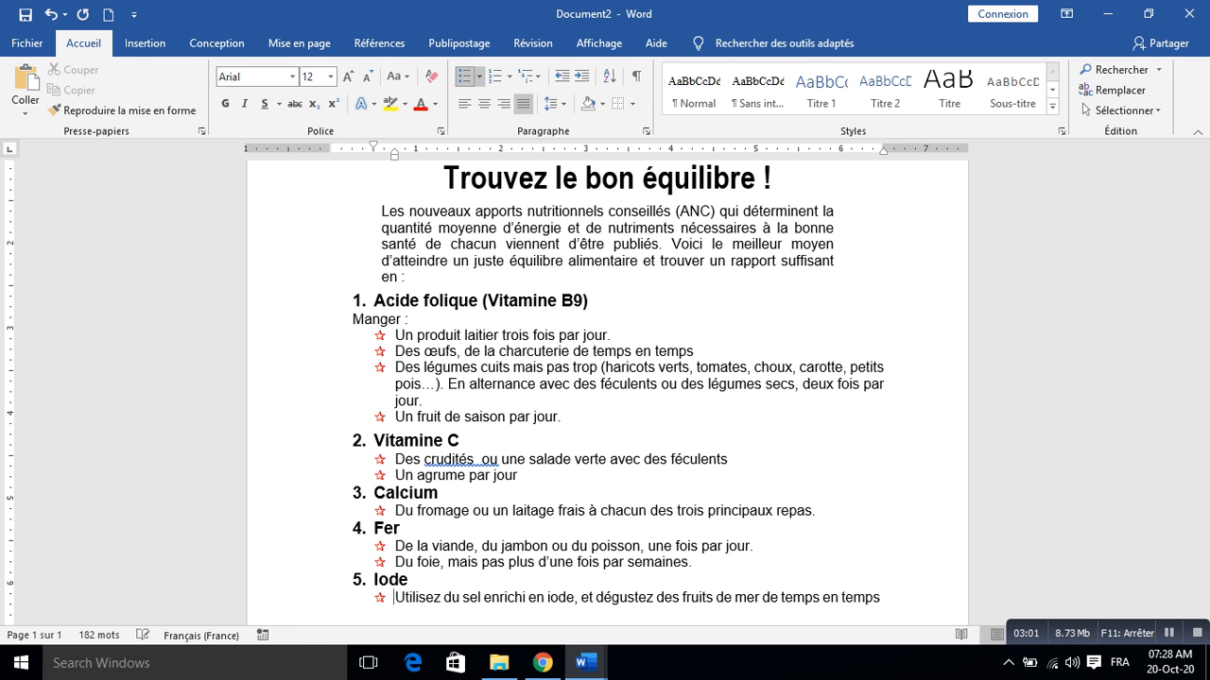
{"action": "key", "text": "Down"}
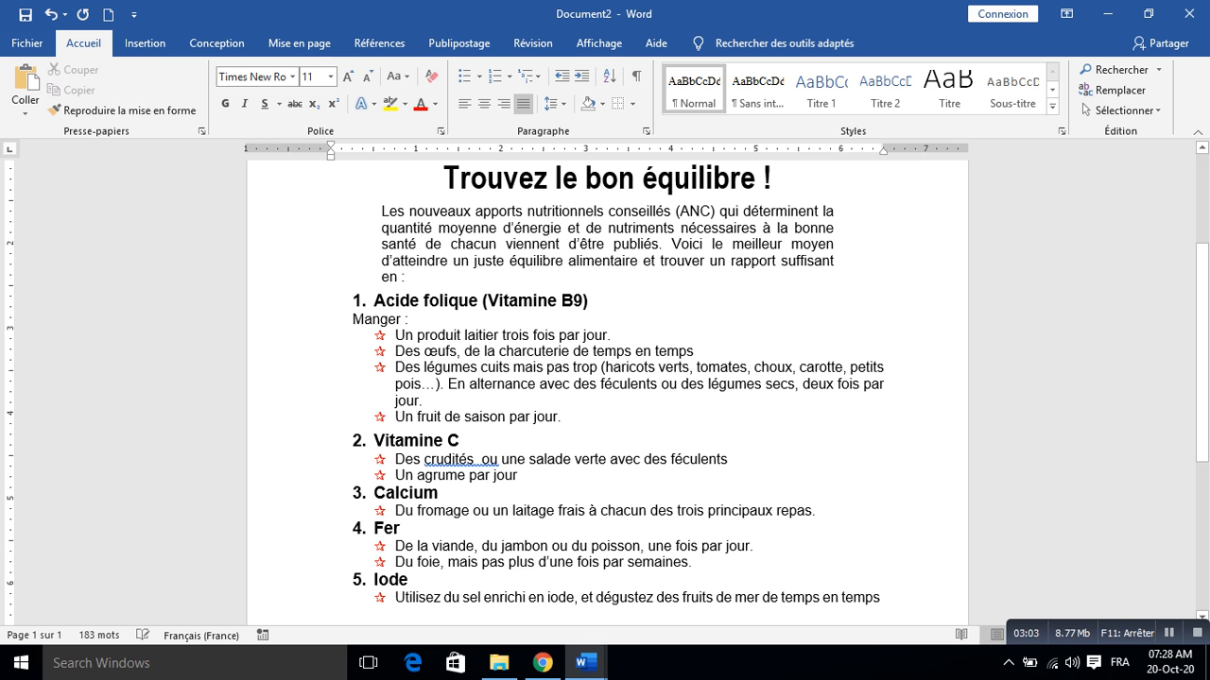
Read the drop cap instruction in TP_N_1_word..docx, and return to Document2
{"action": "mouse_move", "coordinate": [586, 662]}
{"action": "left_click", "coordinate": [678, 585]}
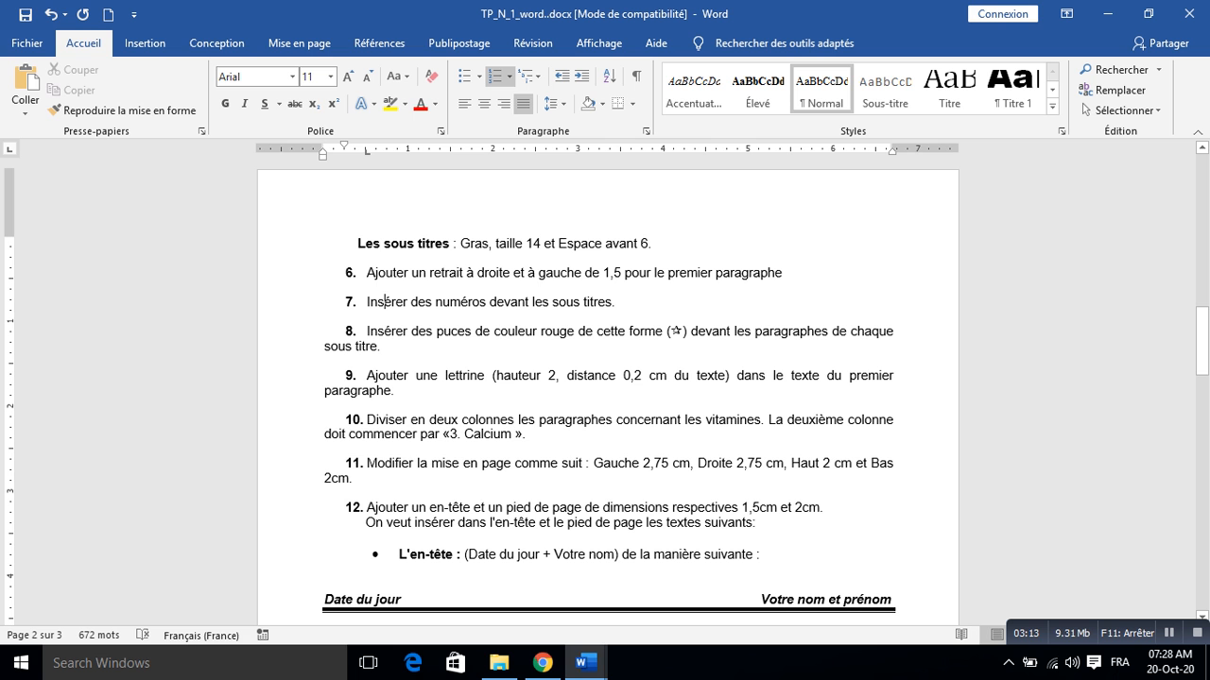
{"action": "mouse_move", "coordinate": [586, 663]}
{"action": "left_click", "coordinate": [472, 632]}
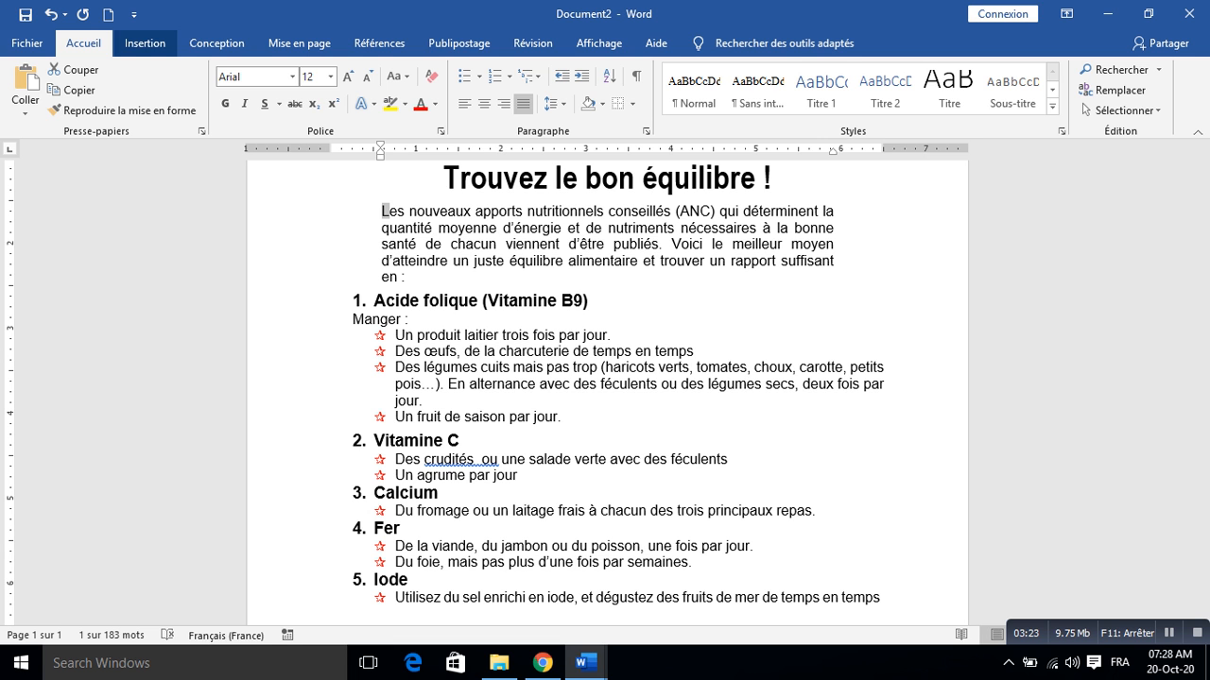
Add an in-text drop cap to the first paragraph's initial "L", 2 lines high and 0,2 cm from the text
{"action": "left_click", "coordinate": [144, 43]}
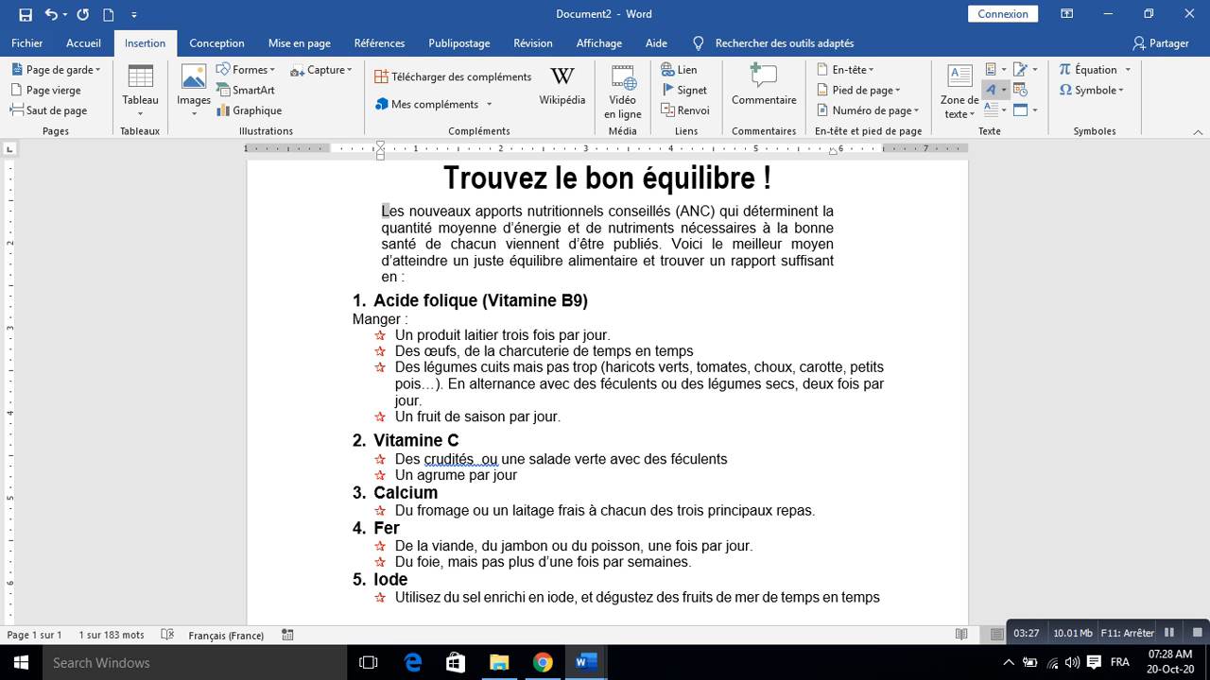
{"action": "left_click", "coordinate": [996, 110]}
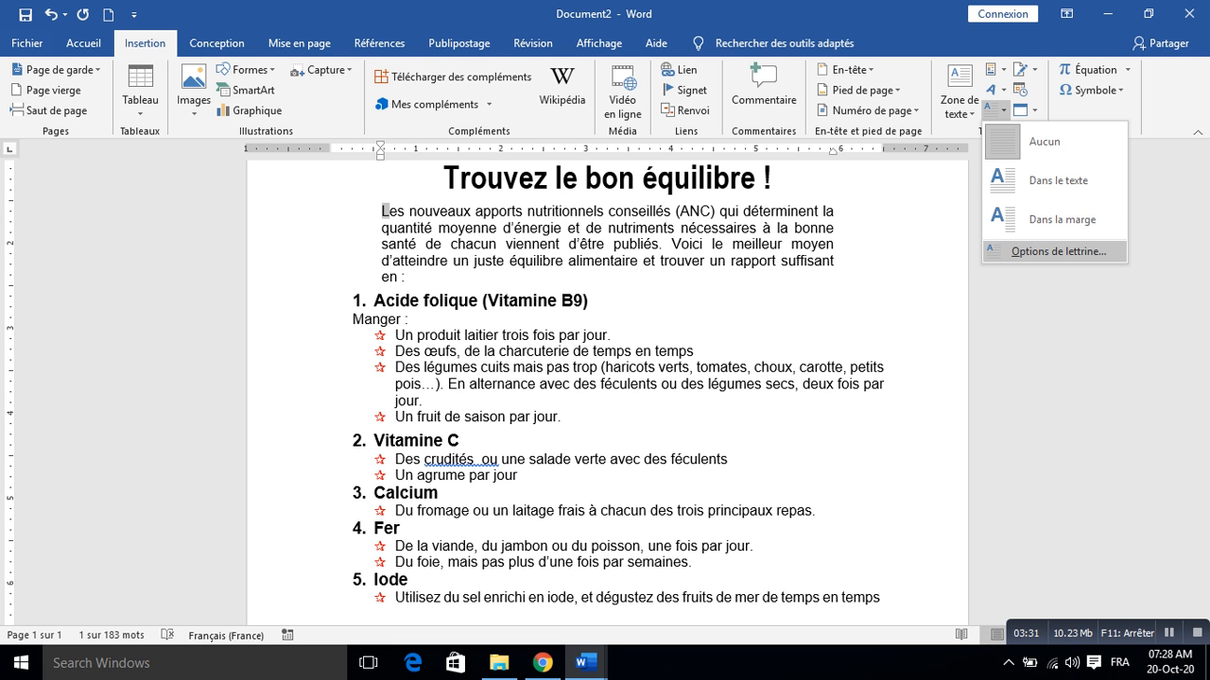
{"action": "left_click", "coordinate": [1049, 252]}
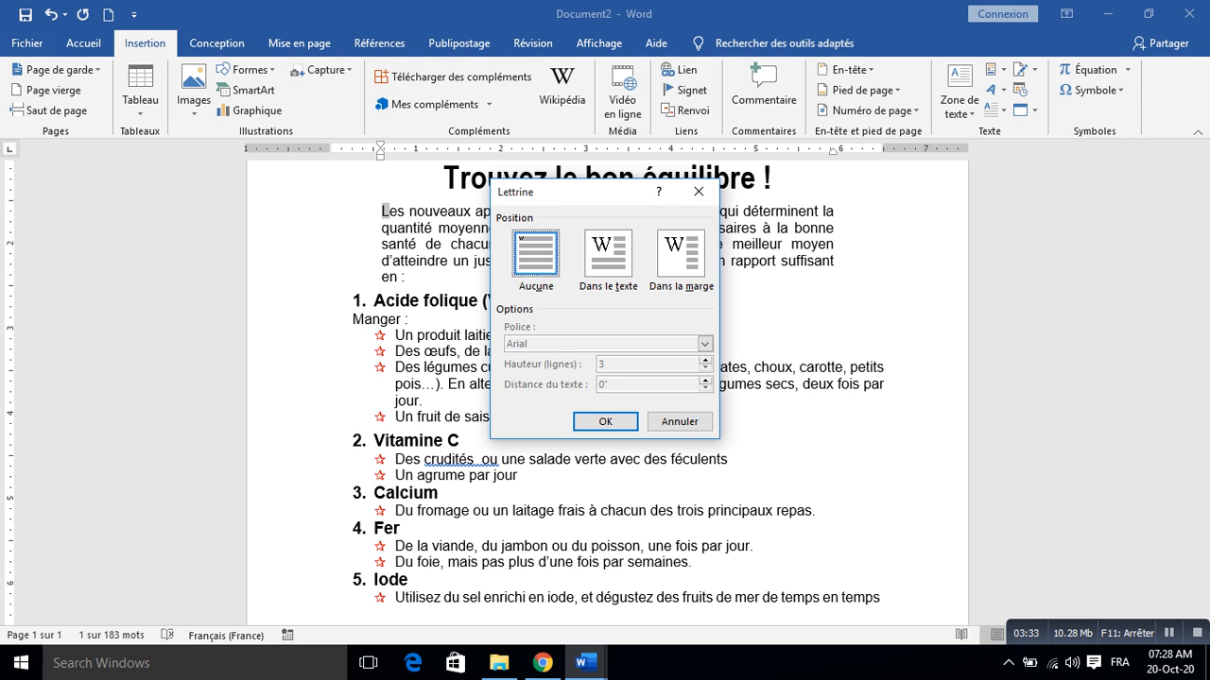
{"action": "left_click", "coordinate": [608, 254]}
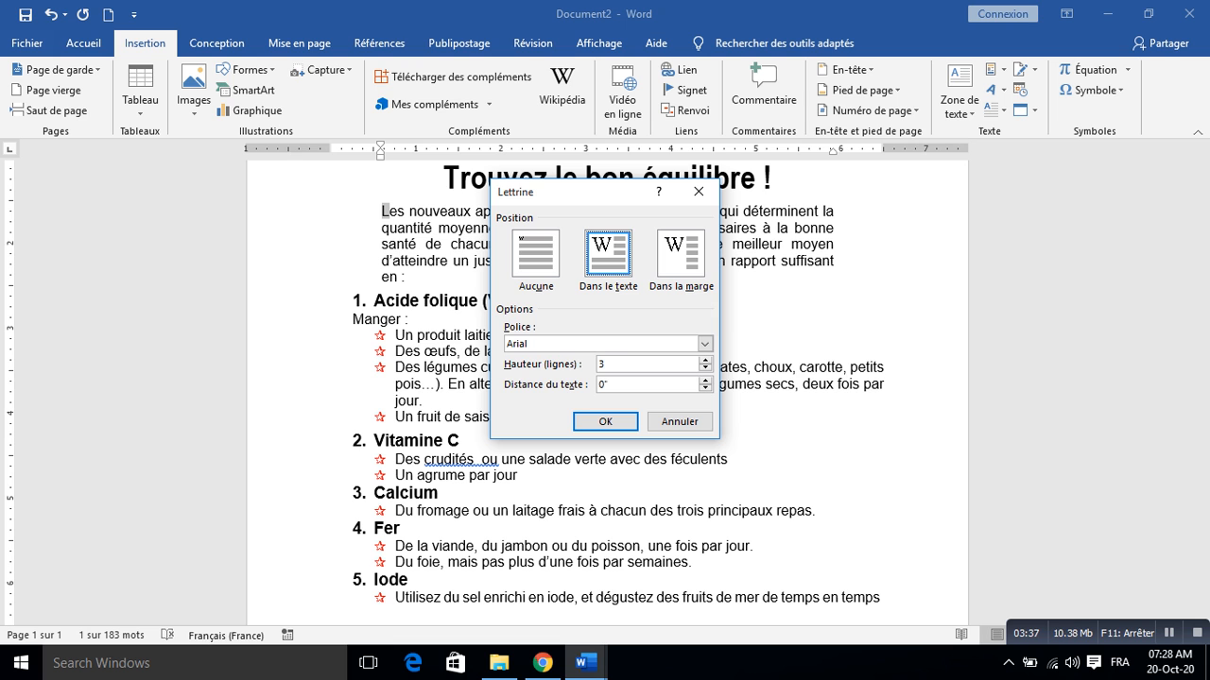
{"action": "left_click", "coordinate": [705, 369]}
{"action": "left_click_drag", "start_coordinate": [618, 385], "coordinate": [598, 385]}
{"action": "key", "text": "BackSpace"}
{"action": "type", "text": "0,2 cm"}
{"action": "left_click", "coordinate": [607, 364]}
{"action": "left_click", "coordinate": [605, 421]}
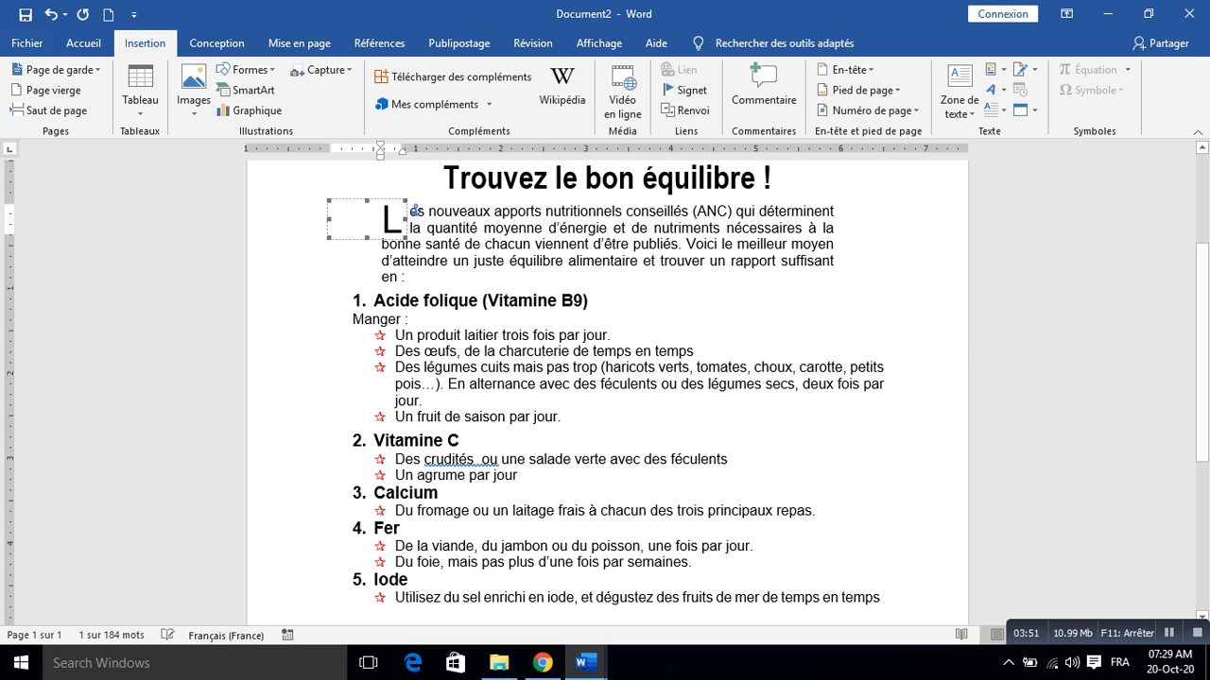
{"action": "left_click", "coordinate": [433, 261]}
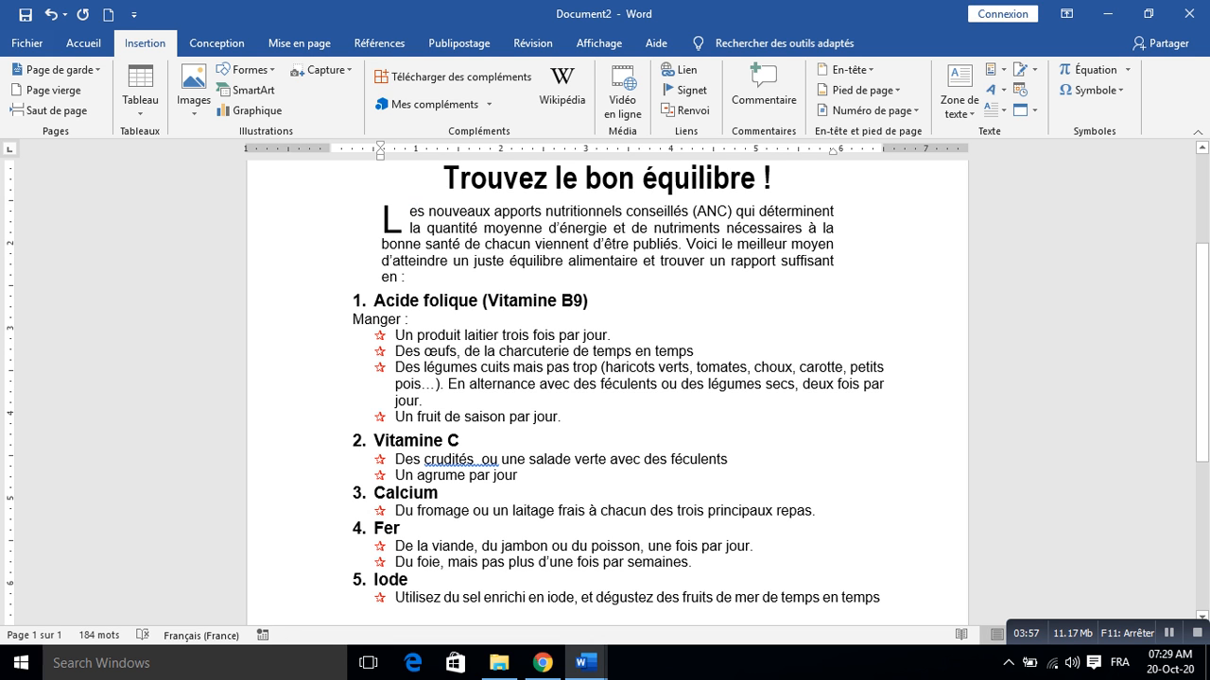
Read the two-column instruction in TP_N_1_word..docx, and return to Document2
{"action": "left_click", "coordinate": [586, 661]}
{"action": "left_click", "coordinate": [680, 581]}
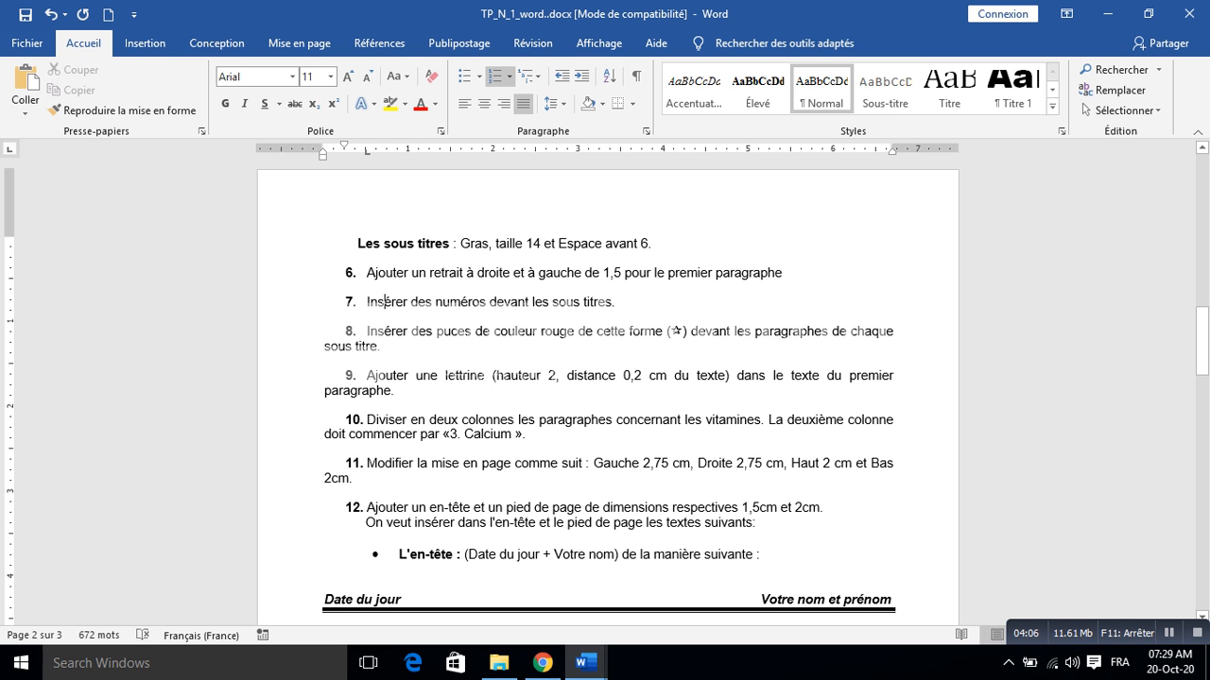
{"action": "mouse_move", "coordinate": [586, 664]}
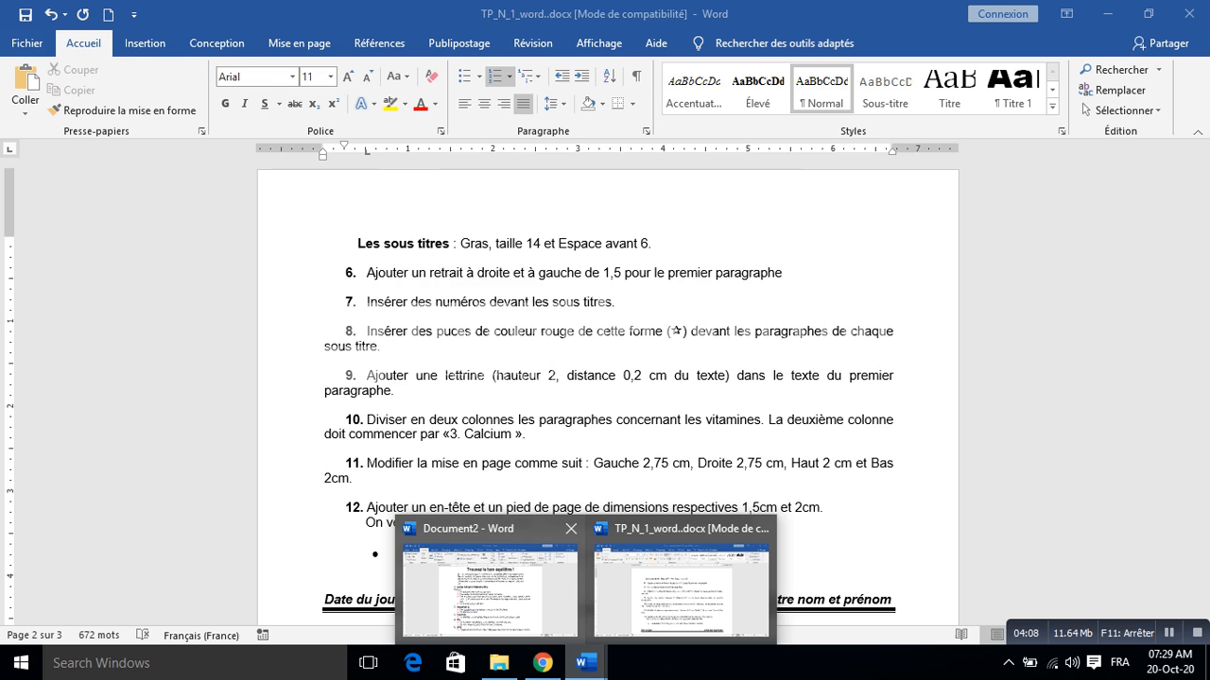
{"action": "left_click", "coordinate": [486, 578]}
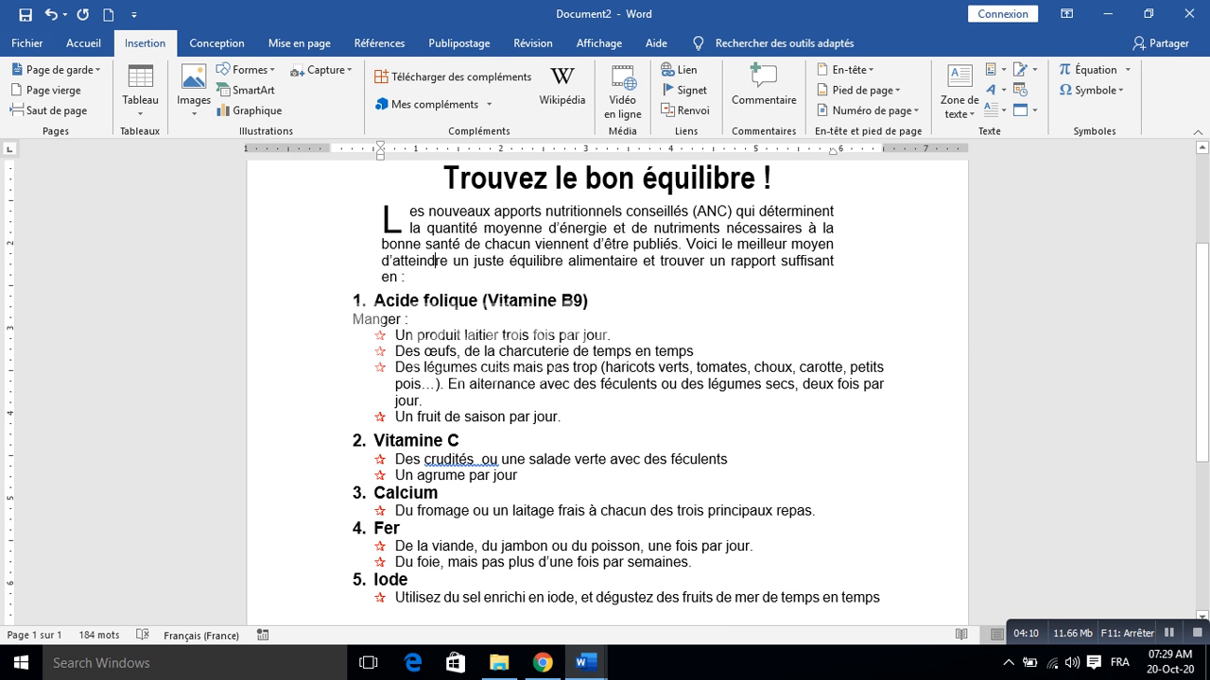
Lay out the text from "Acide folique (Vitamine B9)" through the end of "Iode" in two equal columns
{"action": "key", "text": "shift+Down"}
{"action": "key", "text": "shift+Down"}
{"action": "key", "text": "shift+Down"}
{"action": "key", "text": "shift+Down"}
{"action": "key", "text": "shift+Down"}
{"action": "key", "text": "shift+Down"}
{"action": "key", "text": "shift+Down"}
{"action": "key", "text": "shift+Down"}
{"action": "key", "text": "shift+Down"}
{"action": "key", "text": "shift+Down"}
{"action": "key", "text": "shift+Down"}
{"action": "key", "text": "shift+Down"}
{"action": "key", "text": "shift+Down"}
{"action": "key", "text": "shift+Down"}
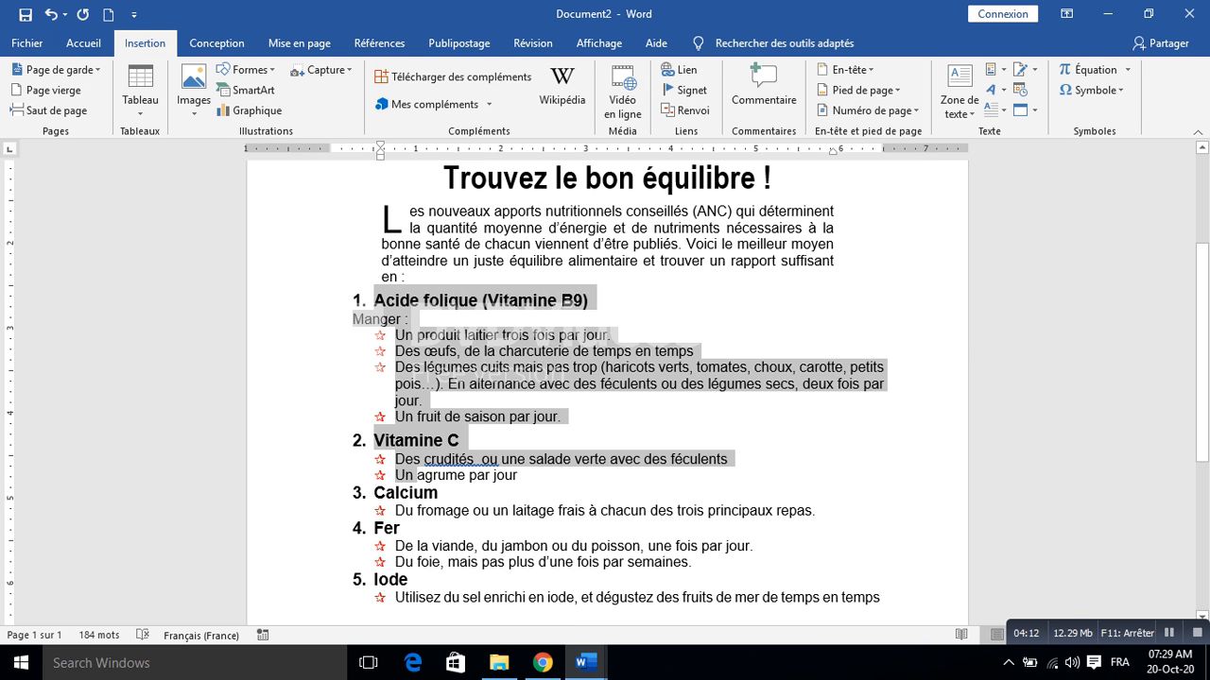
{"action": "key", "text": "shift+Down"}
{"action": "key", "text": "shift+Down"}
{"action": "key", "text": "shift+Down"}
{"action": "key", "text": "shift+Down"}
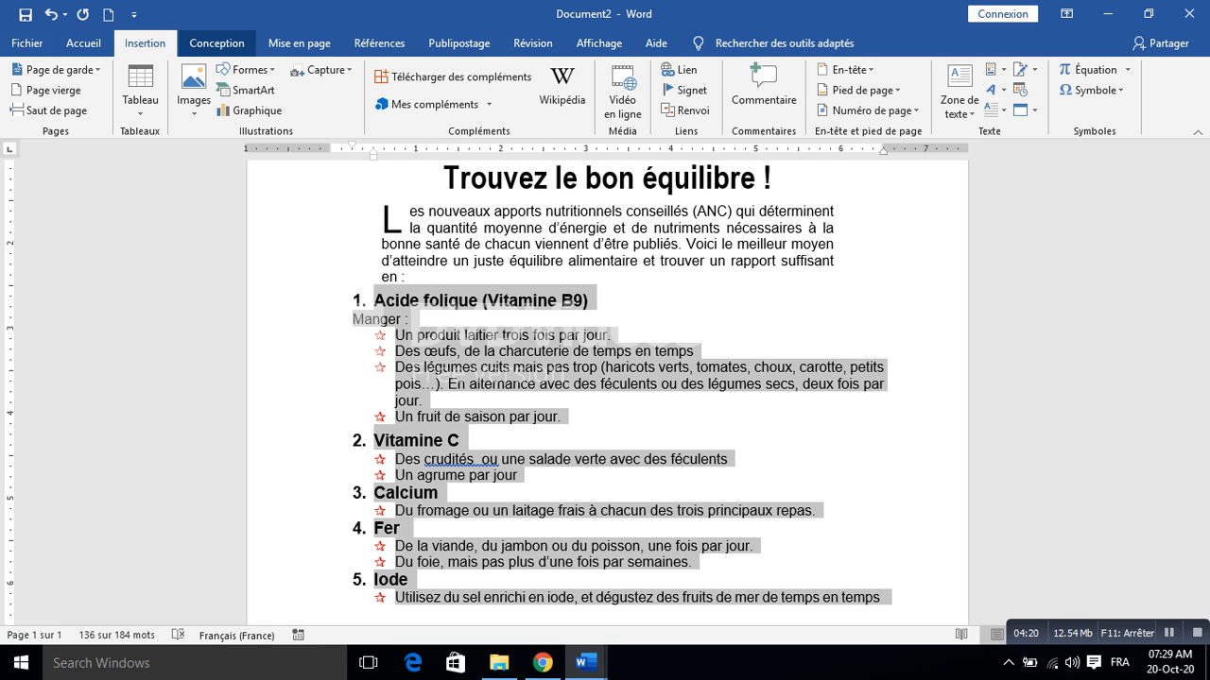
{"action": "left_click", "coordinate": [299, 42]}
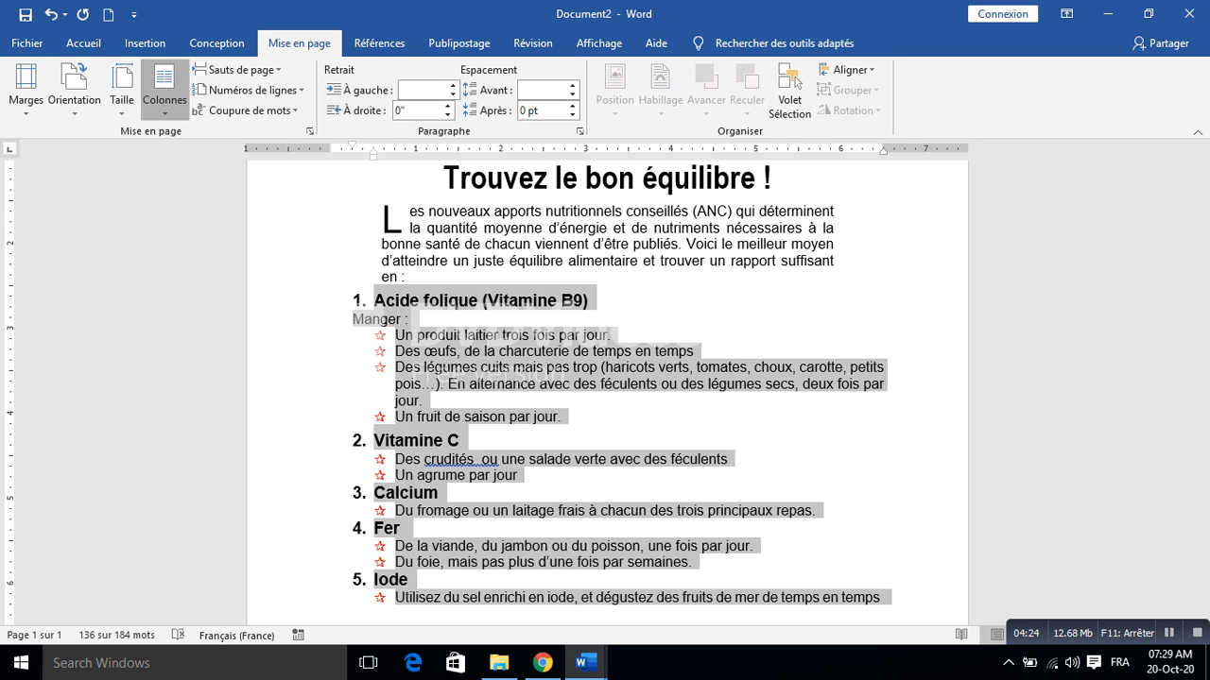
{"action": "left_click", "coordinate": [164, 90]}
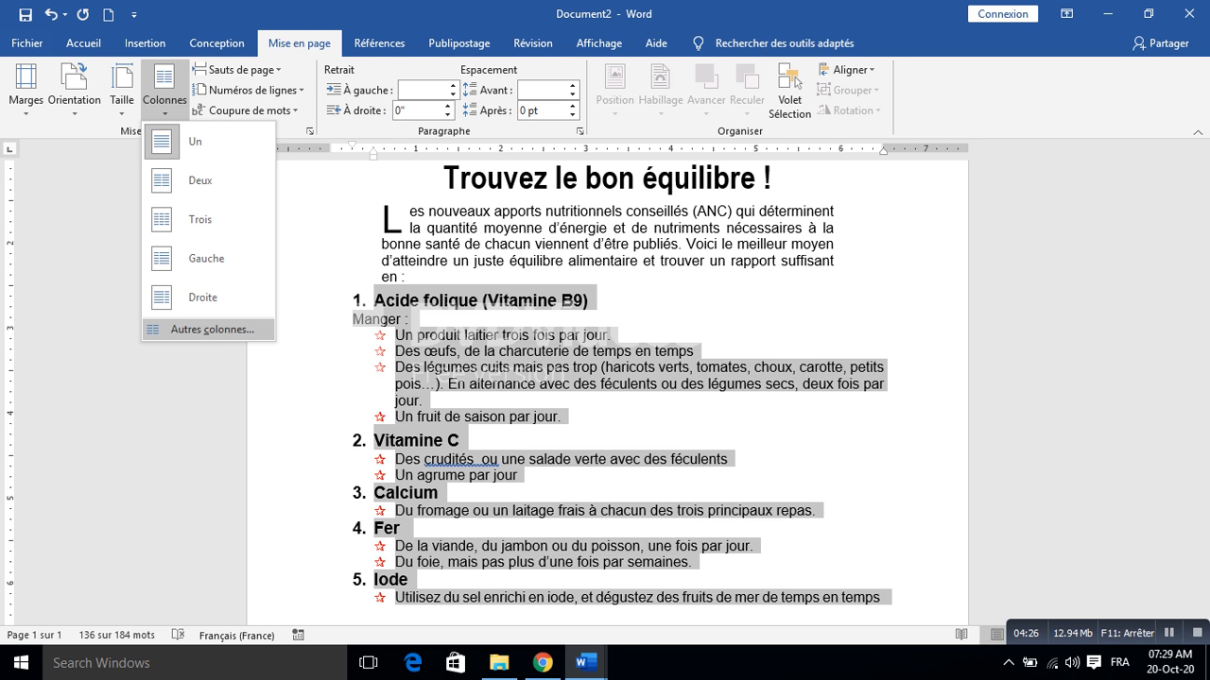
{"action": "left_click", "coordinate": [211, 329]}
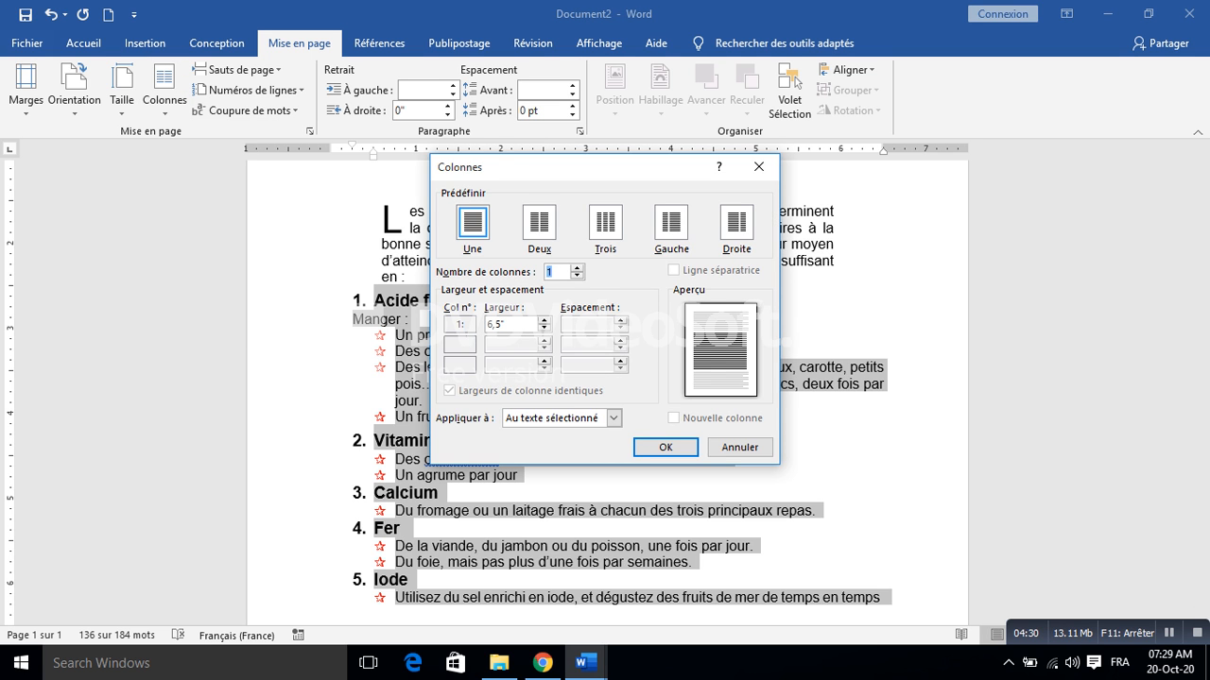
{"action": "left_click", "coordinate": [540, 223]}
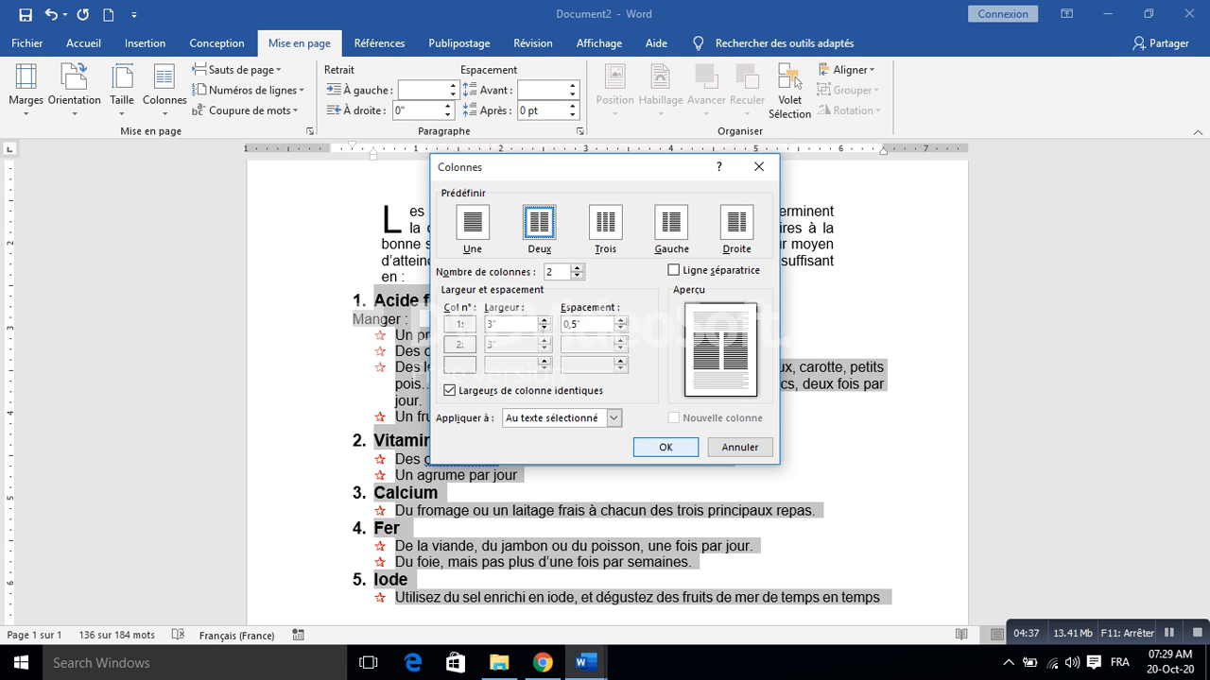
{"action": "left_click", "coordinate": [665, 447]}
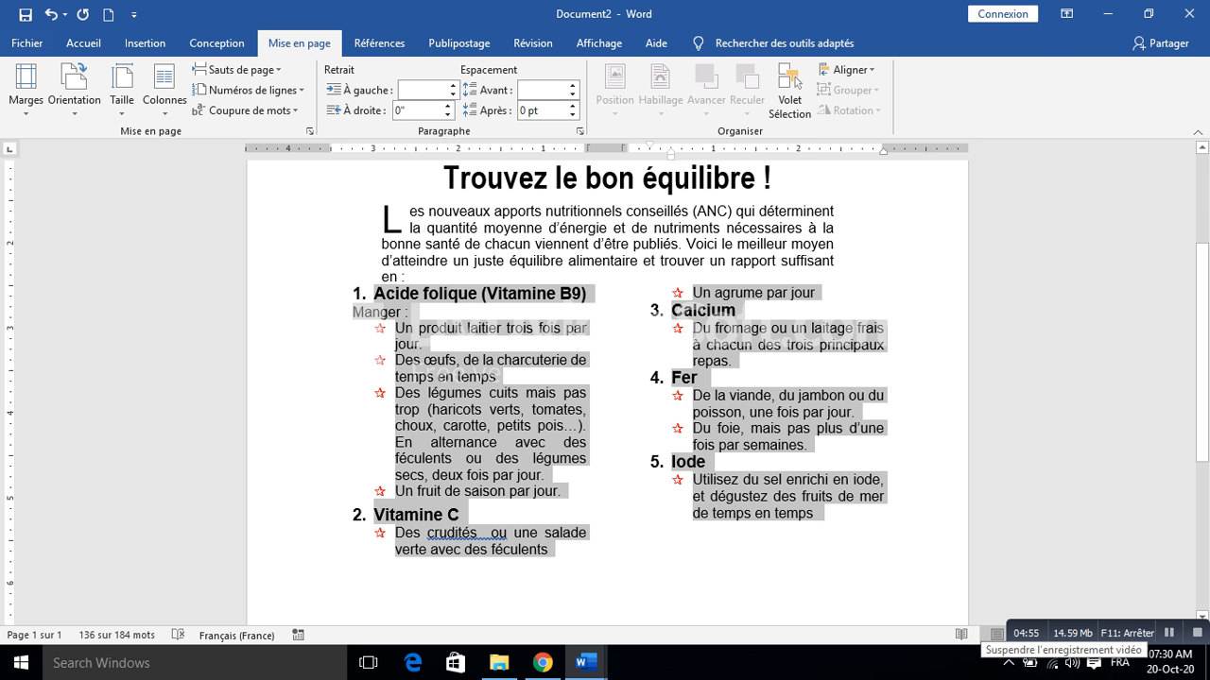
Insert a column break before the "Calcium" subheading
{"action": "left_click", "coordinate": [671, 311]}
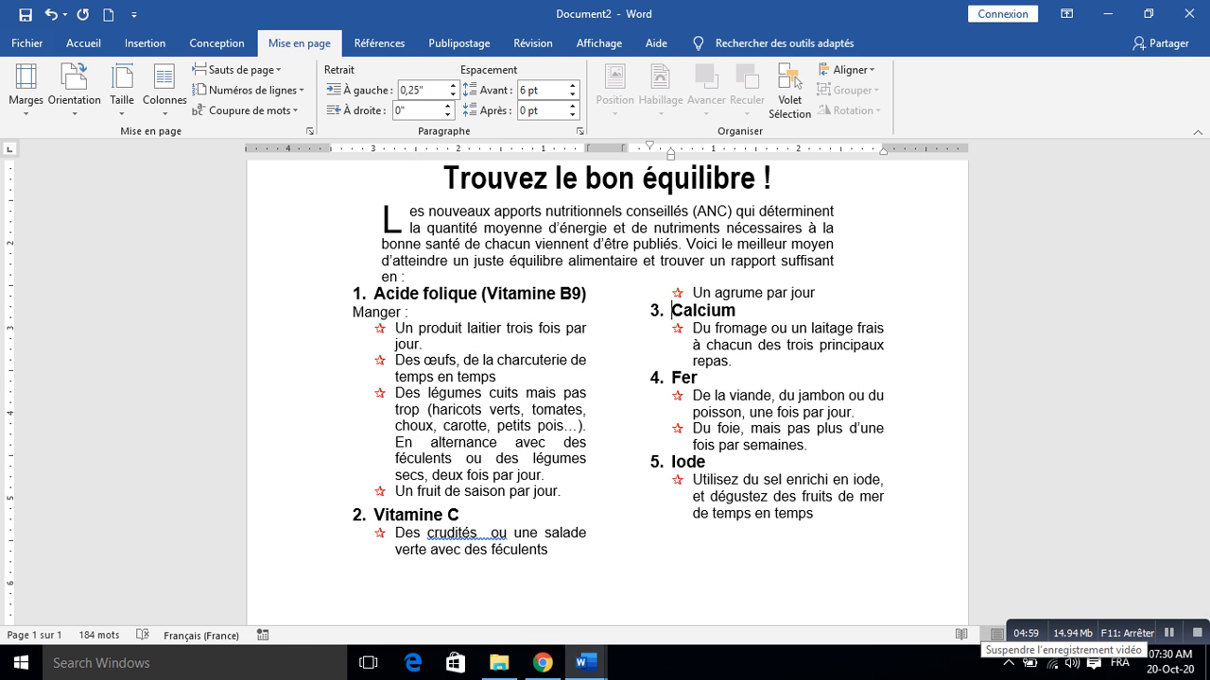
{"action": "left_click", "coordinate": [248, 89]}
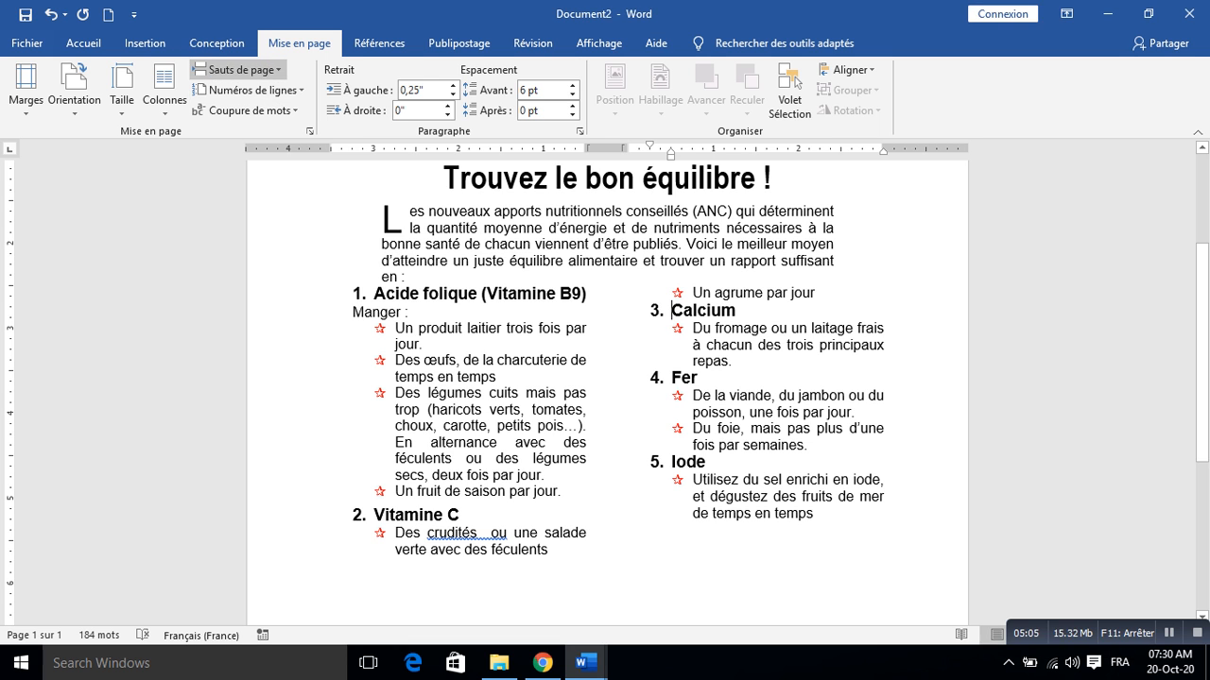
{"action": "left_click", "coordinate": [236, 69]}
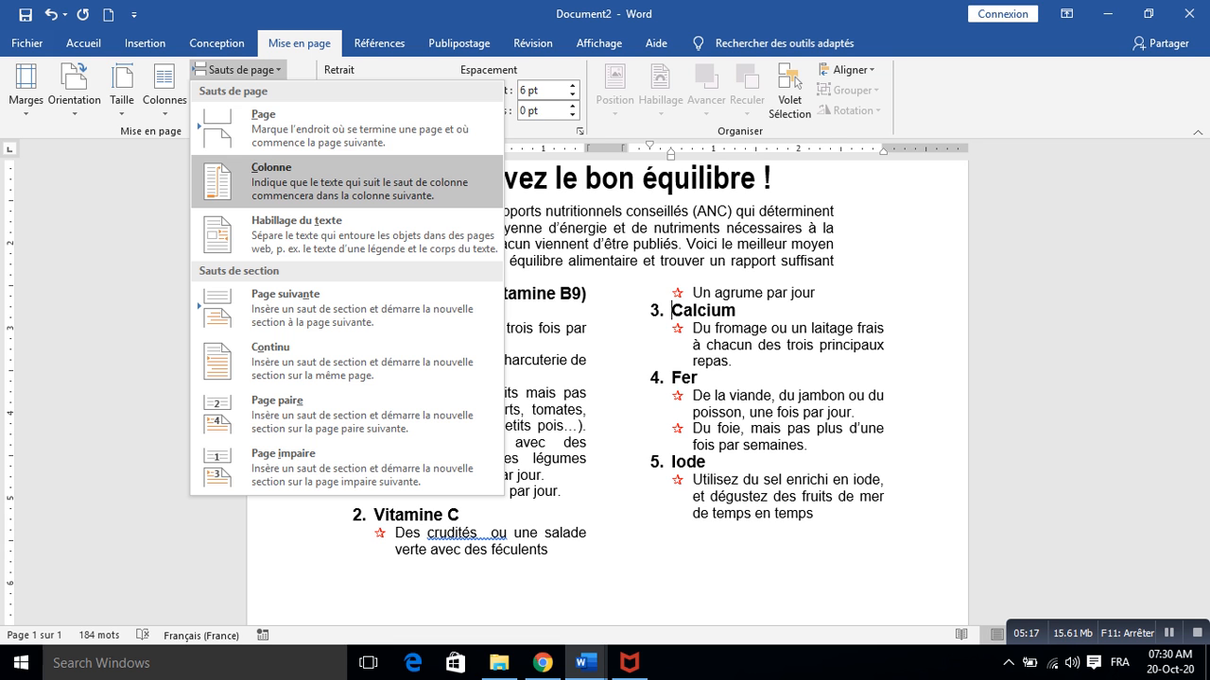
{"action": "key", "text": "Return"}
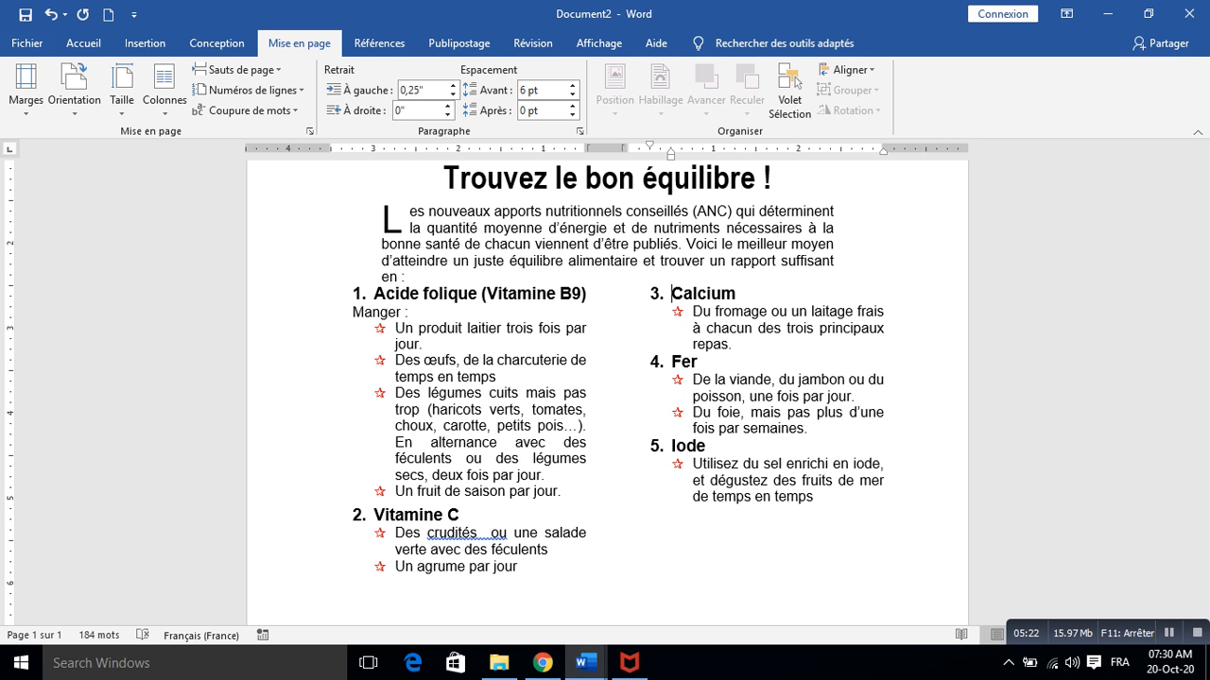
Read the page margin instruction in TP_N_1_word..docx, and return to Document2
{"action": "left_click", "coordinate": [586, 662]}
{"action": "left_click", "coordinate": [490, 576]}
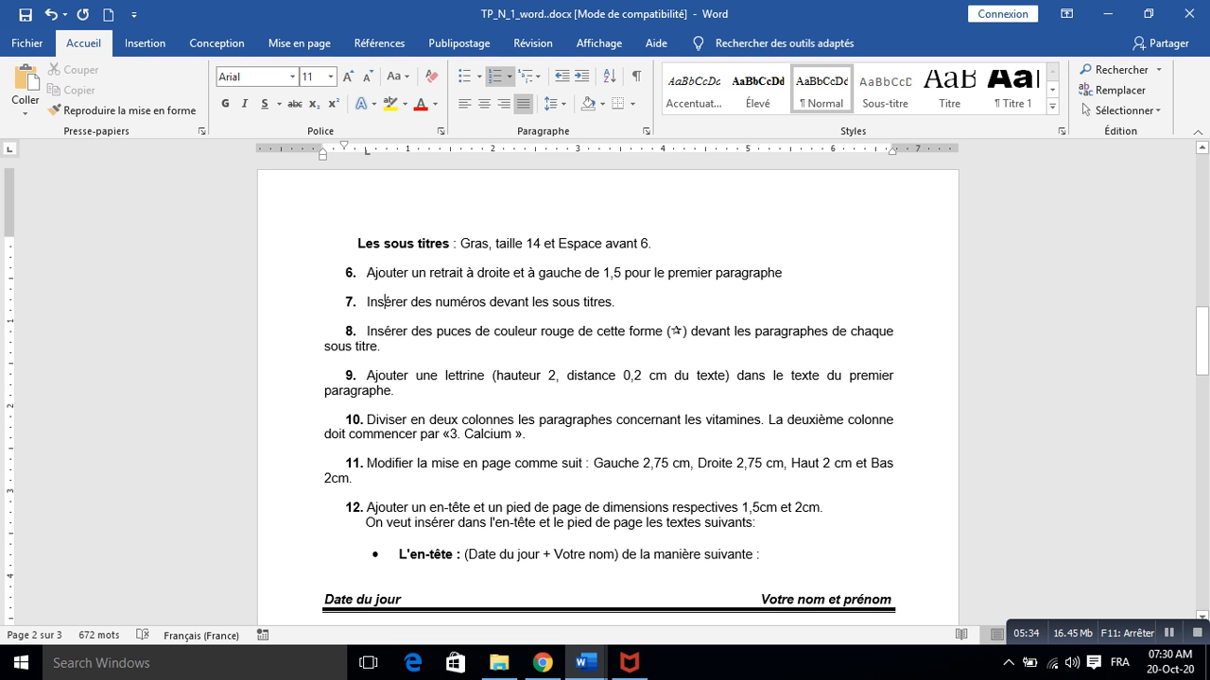
{"action": "mouse_move", "coordinate": [586, 664]}
{"action": "left_click", "coordinate": [681, 586]}
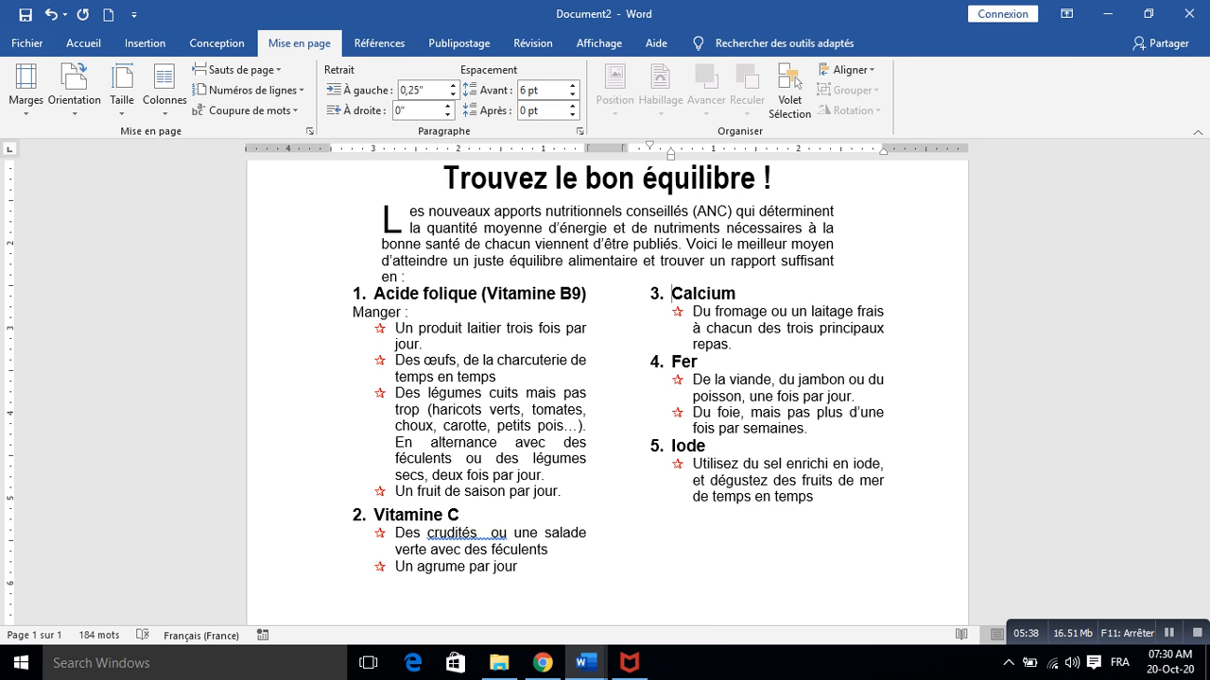
Set the current section's margins to 2 cm top and bottom and 2,75 cm left and right
{"action": "left_click", "coordinate": [27, 90]}
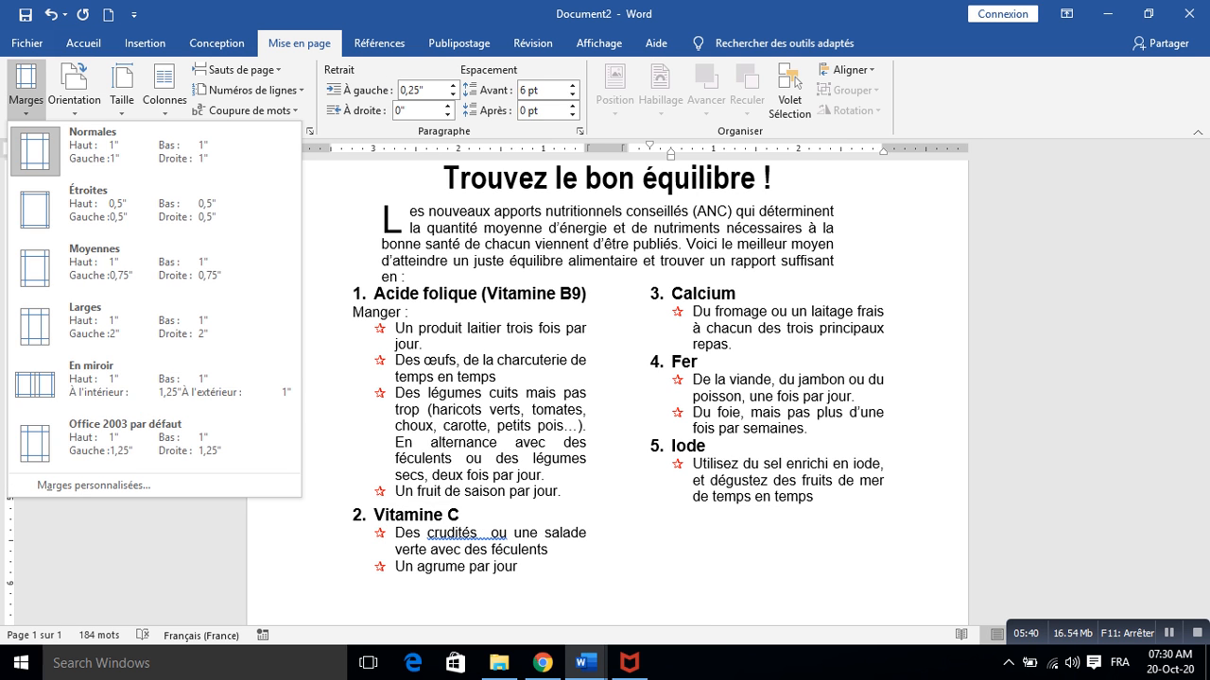
{"action": "left_click", "coordinate": [94, 485]}
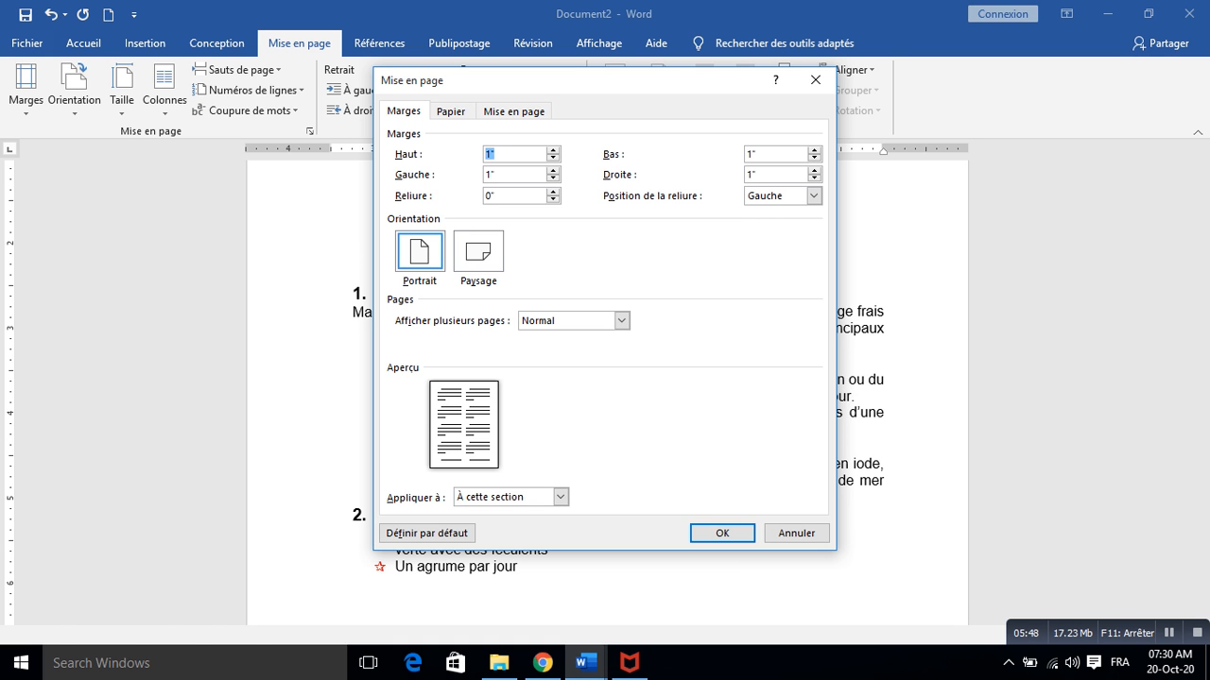
{"action": "type", "text": "2 cm"}
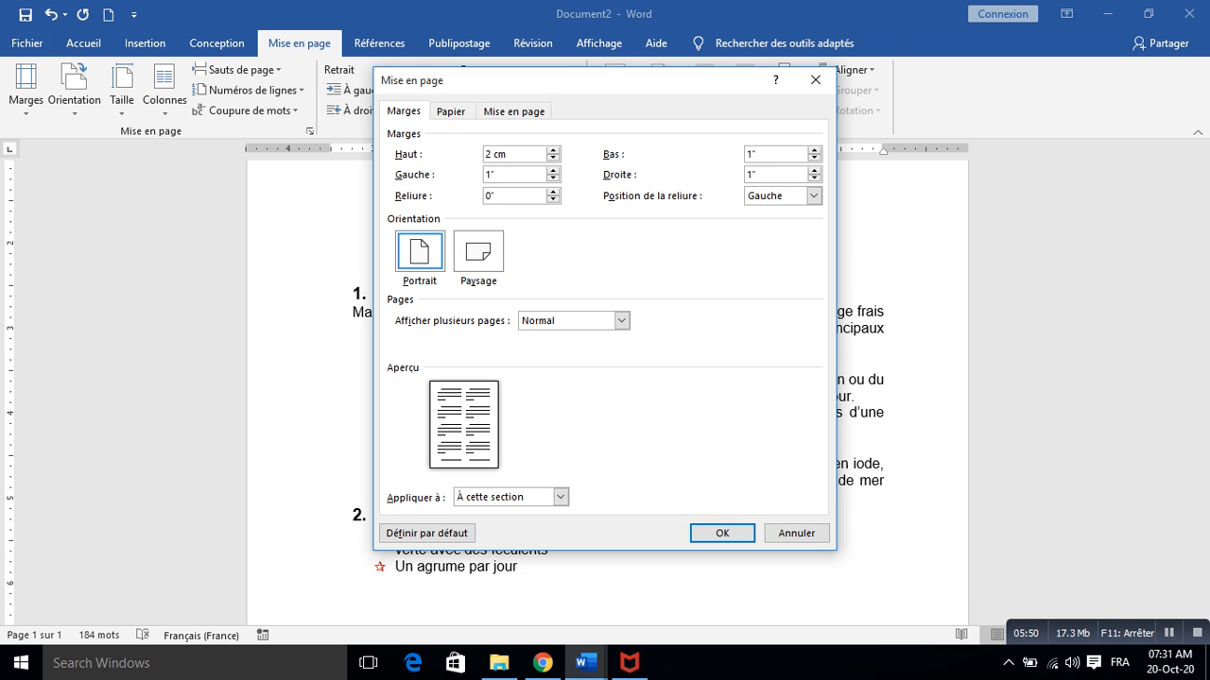
{"action": "left_click", "coordinate": [758, 154]}
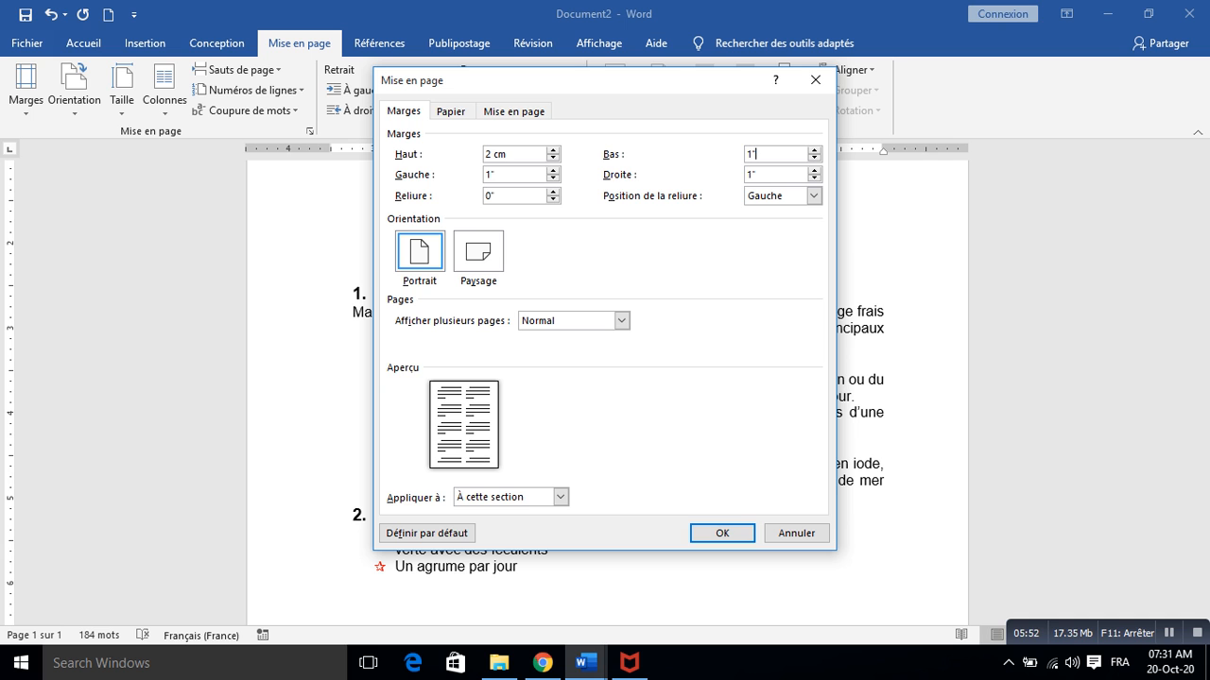
{"action": "key", "text": "BackSpace"}
{"action": "key", "text": "BackSpace"}
{"action": "type", "text": "2 cm"}
{"action": "key", "text": "Tab"}
{"action": "type", "text": "2,75 cm"}
{"action": "key", "text": "Tab"}
{"action": "type", "text": "2,75 cm"}
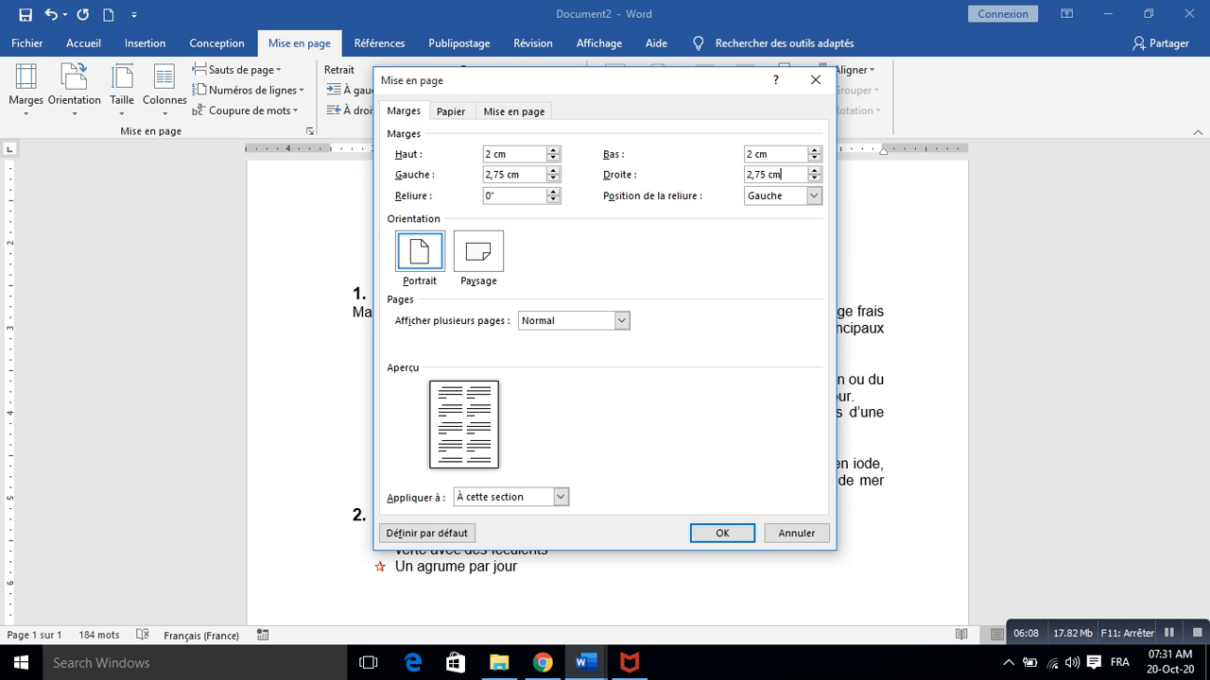
{"action": "left_click", "coordinate": [722, 533]}
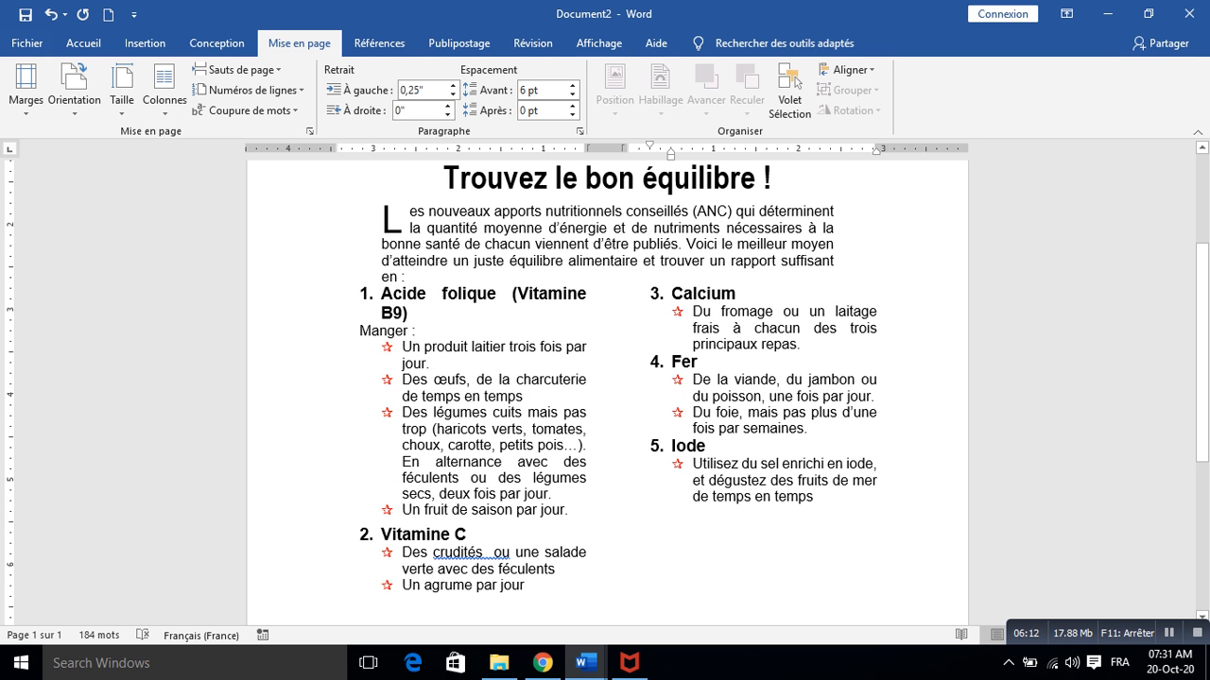
Read the header and footer instructions in TP_N_1_word..docx, including the footer model, and return to Document2
{"action": "left_click", "coordinate": [586, 663]}
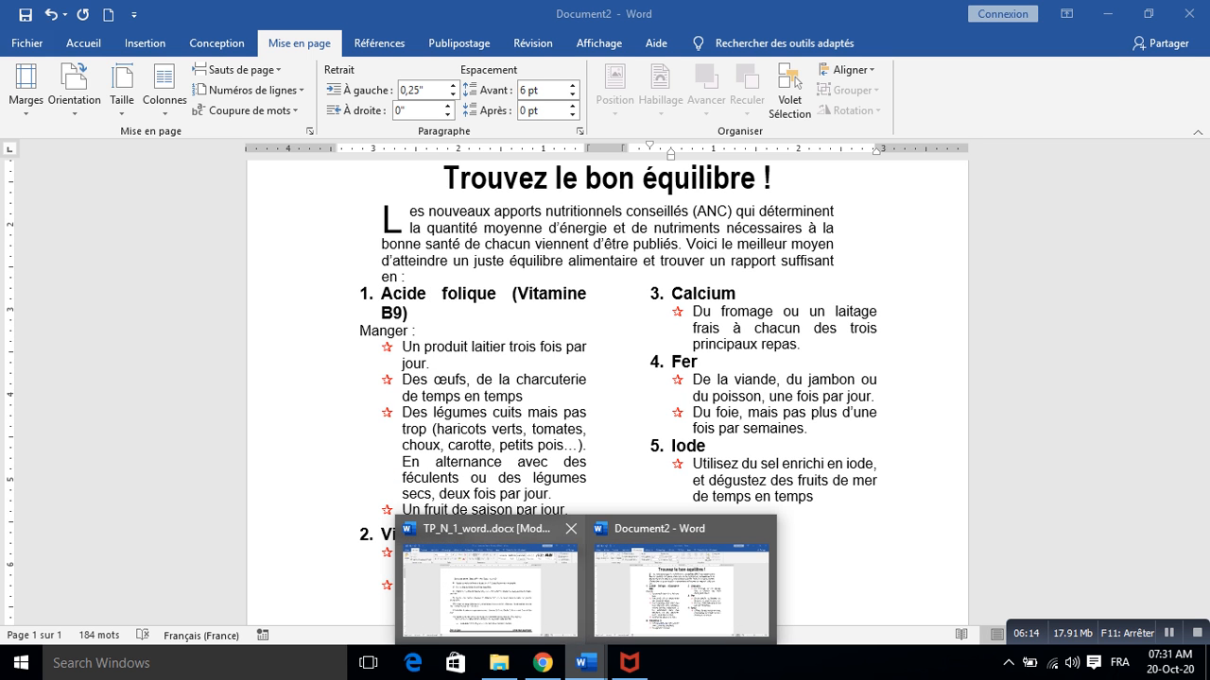
{"action": "left_click", "coordinate": [490, 591]}
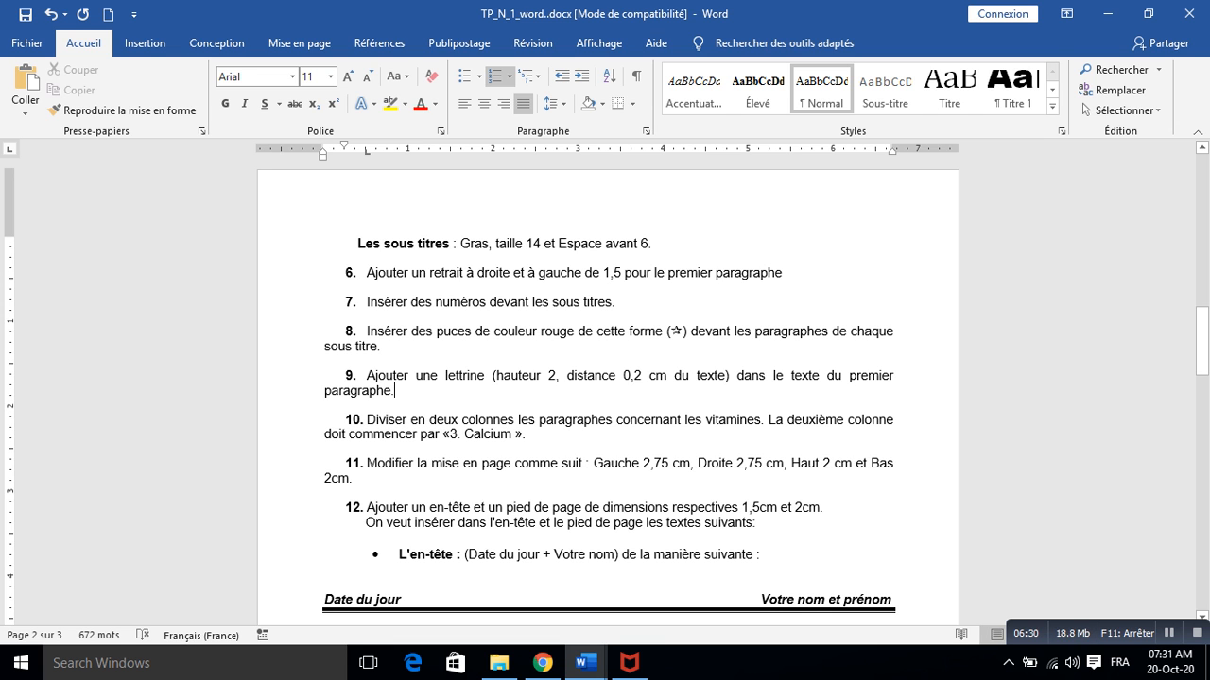
{"action": "scroll", "coordinate": [832, 383], "scroll_direction": "down", "scroll_amount": 6}
{"action": "left_click", "coordinate": [831, 382]}
{"action": "scroll", "coordinate": [832, 382], "scroll_direction": "down", "scroll_amount": 2}
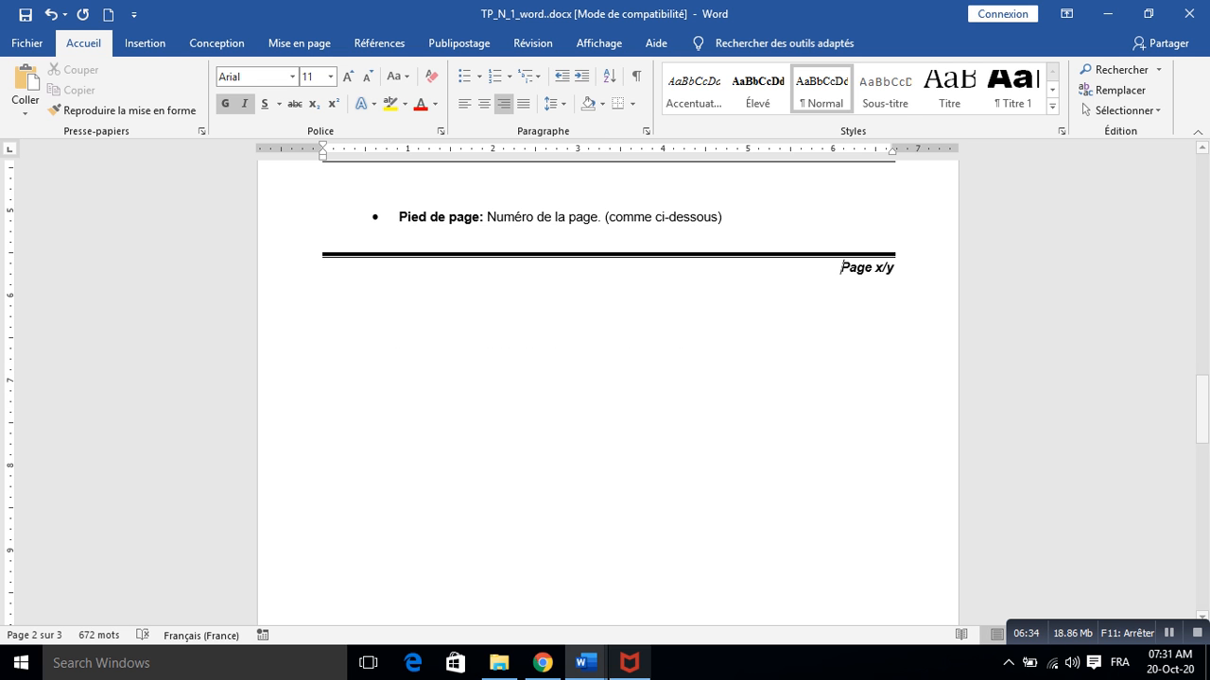
{"action": "left_click", "coordinate": [586, 663]}
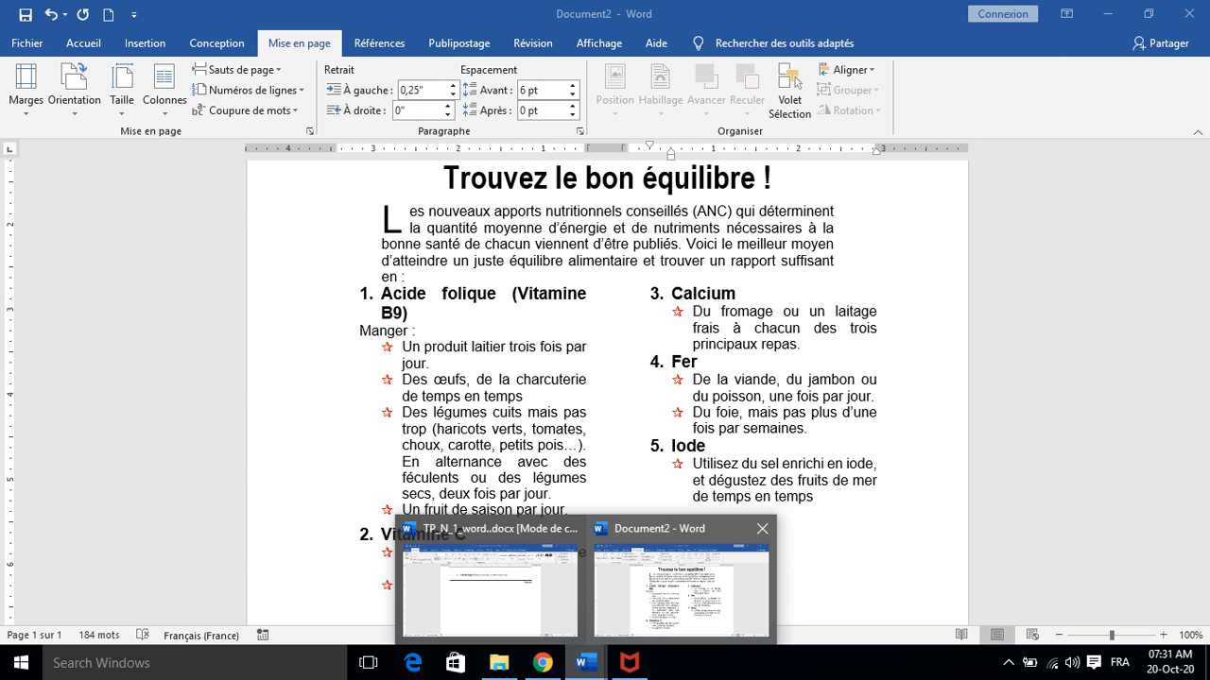
{"action": "left_click", "coordinate": [680, 581]}
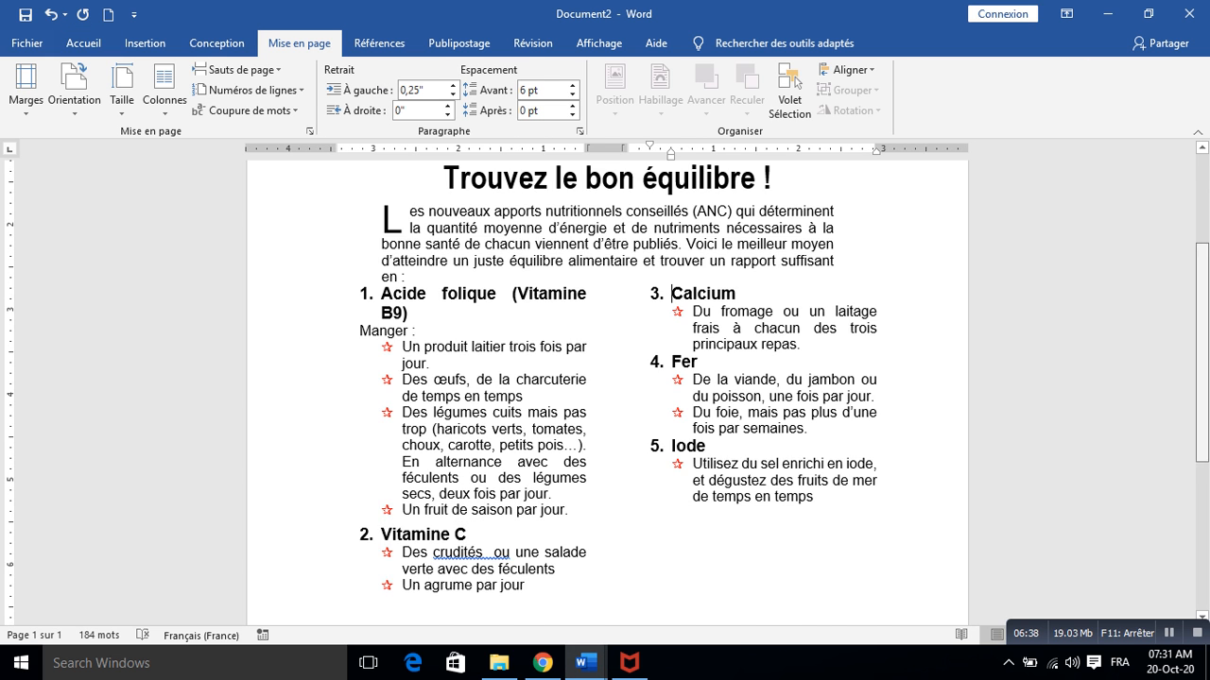
Insert the built-in "À bandes" header in the Vitamines document
{"action": "scroll", "coordinate": [604, 388], "scroll_direction": "up", "scroll_amount": 3}
{"action": "left_click", "coordinate": [145, 42]}
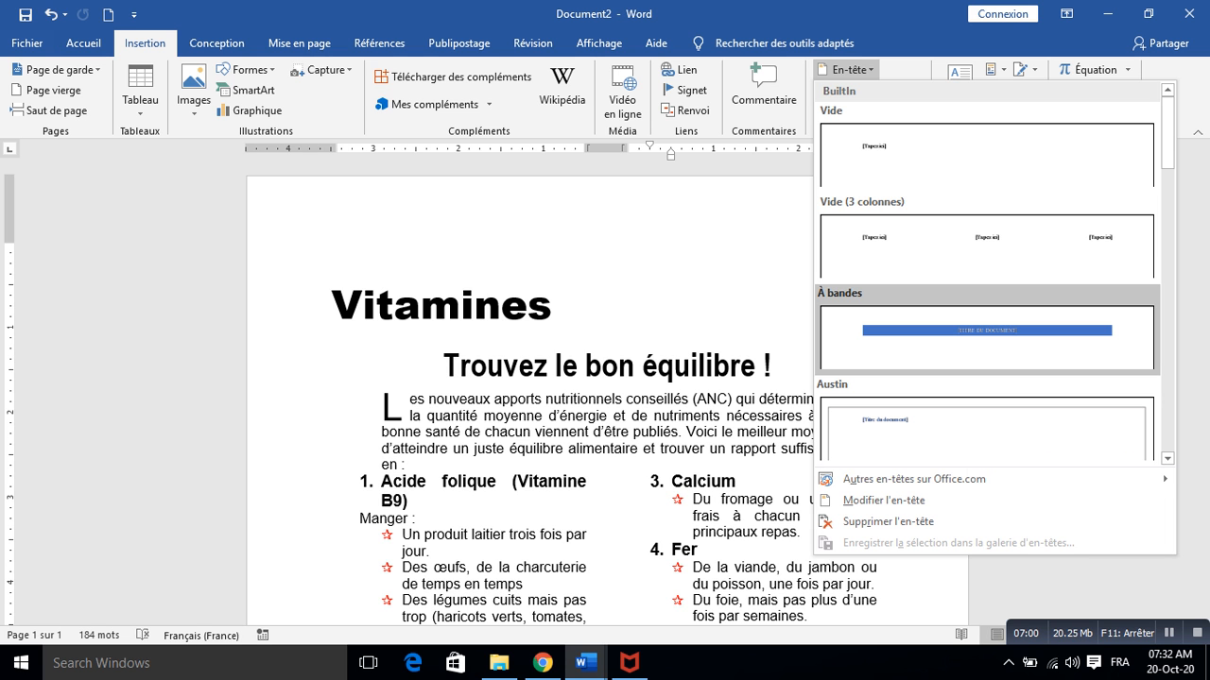
{"action": "left_click", "coordinate": [987, 333]}
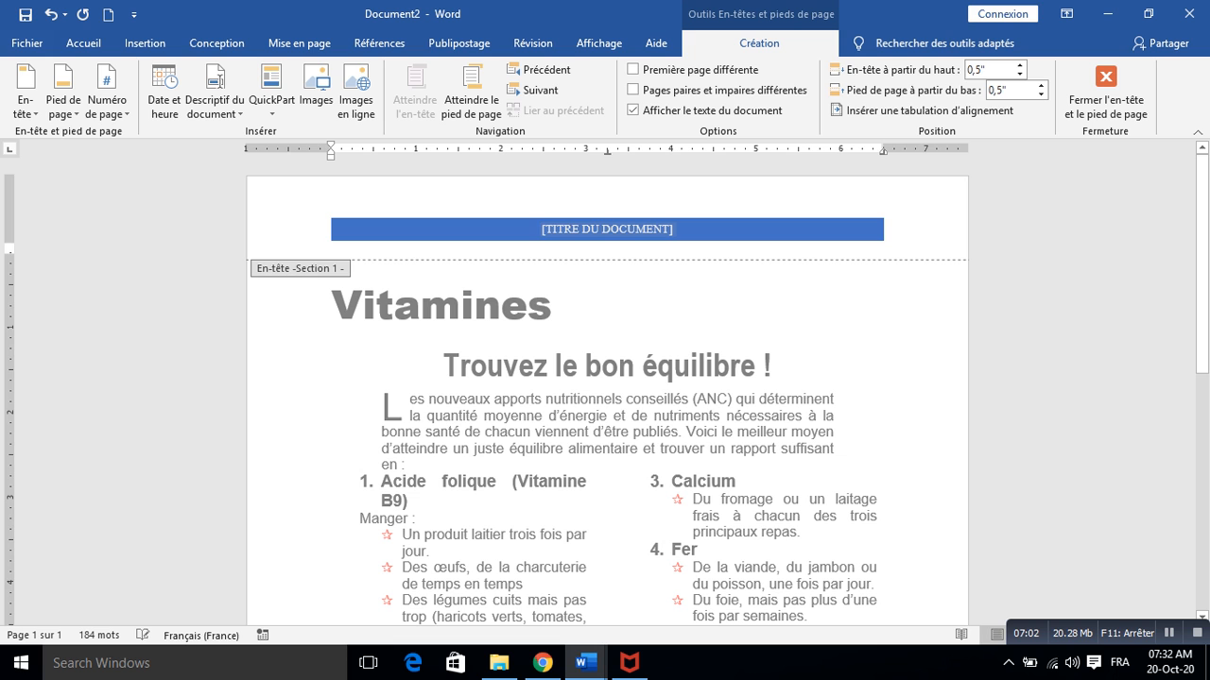